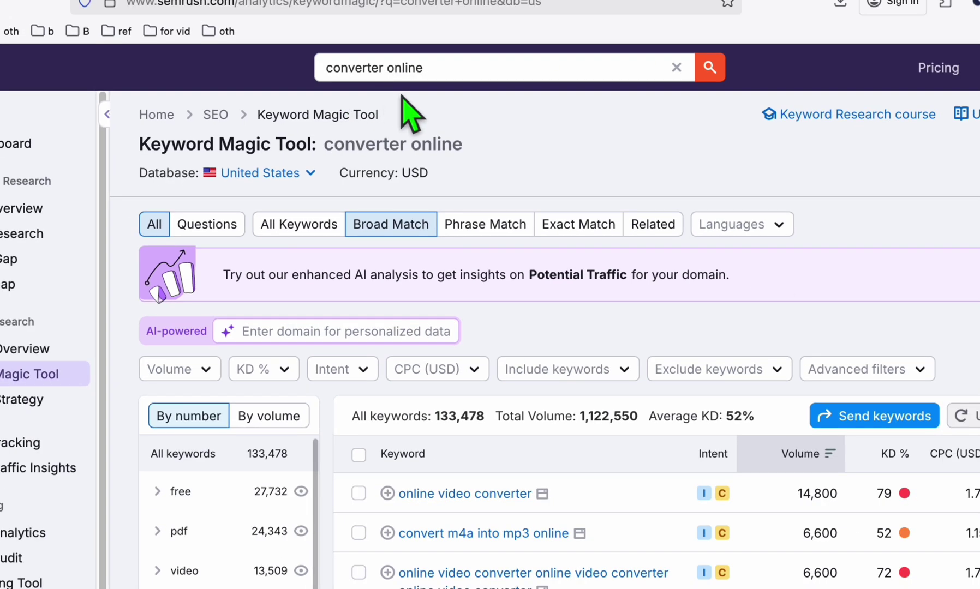
scroll(571, 201, down, 3)
scroll(571, 201, down, 2)
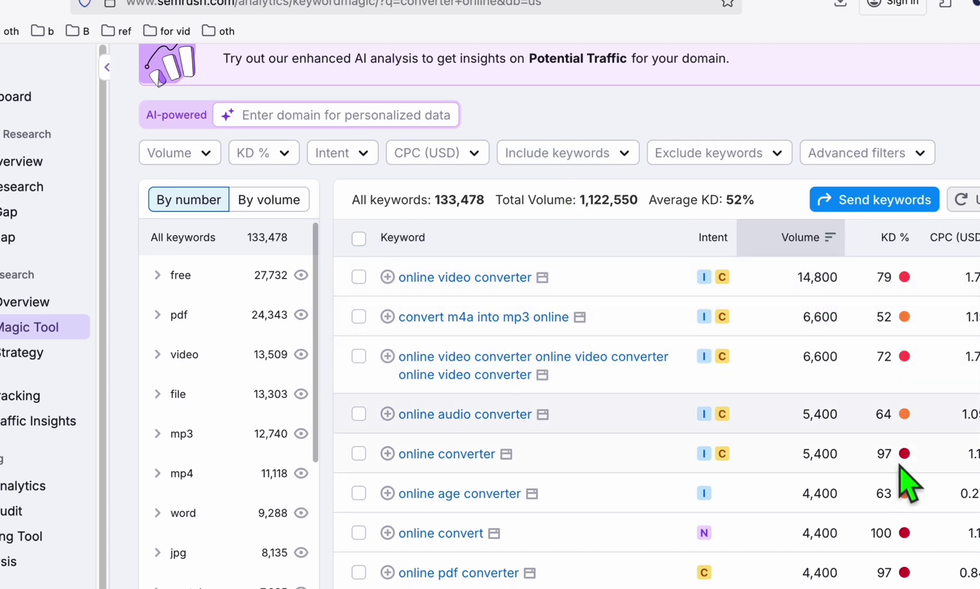
- Apply the Very easy (0–14%) KD filter to the converter online keywords, leaving 159 results
click(895, 272)
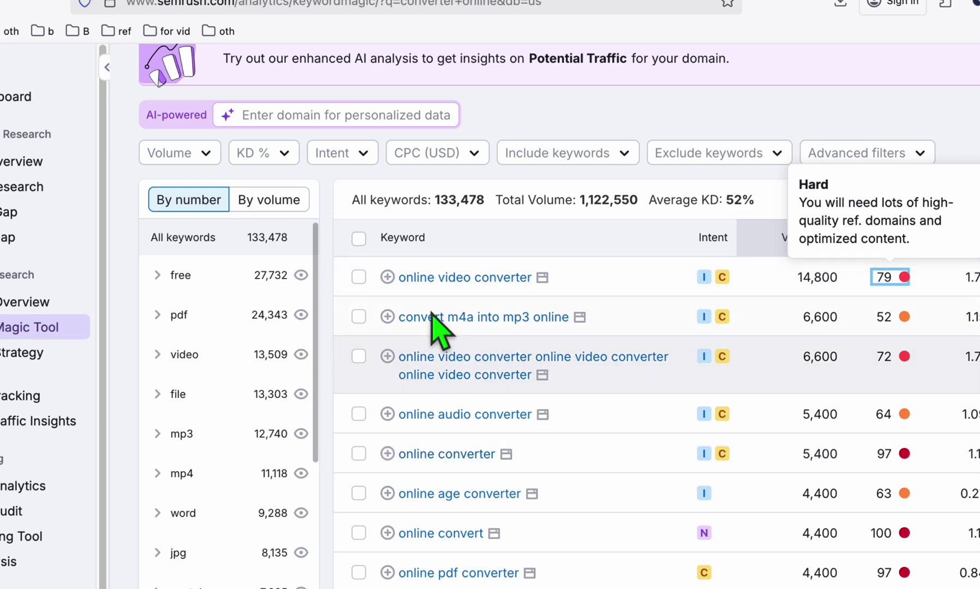
scroll(517, 360, down, 3)
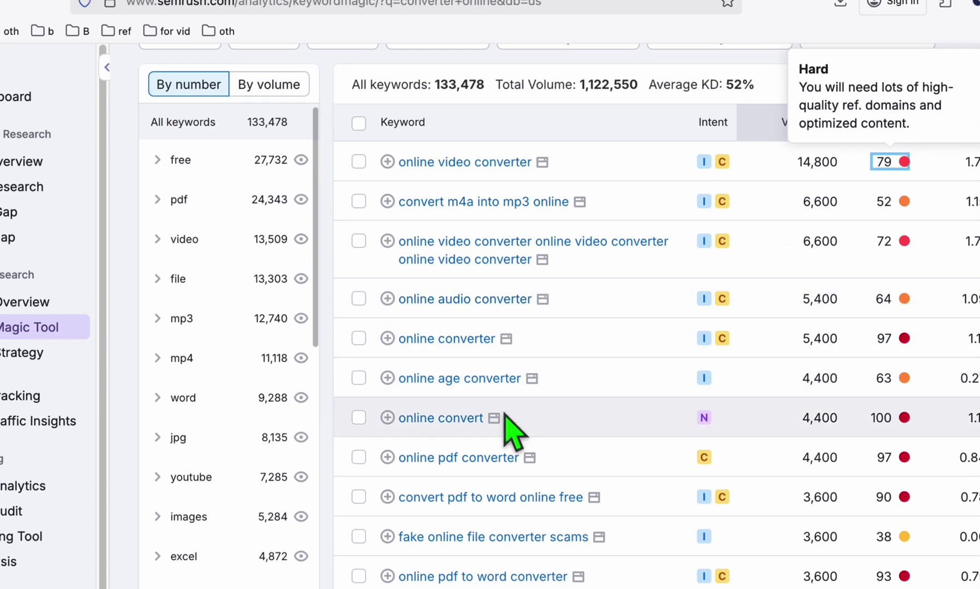
scroll(518, 386, up, 2)
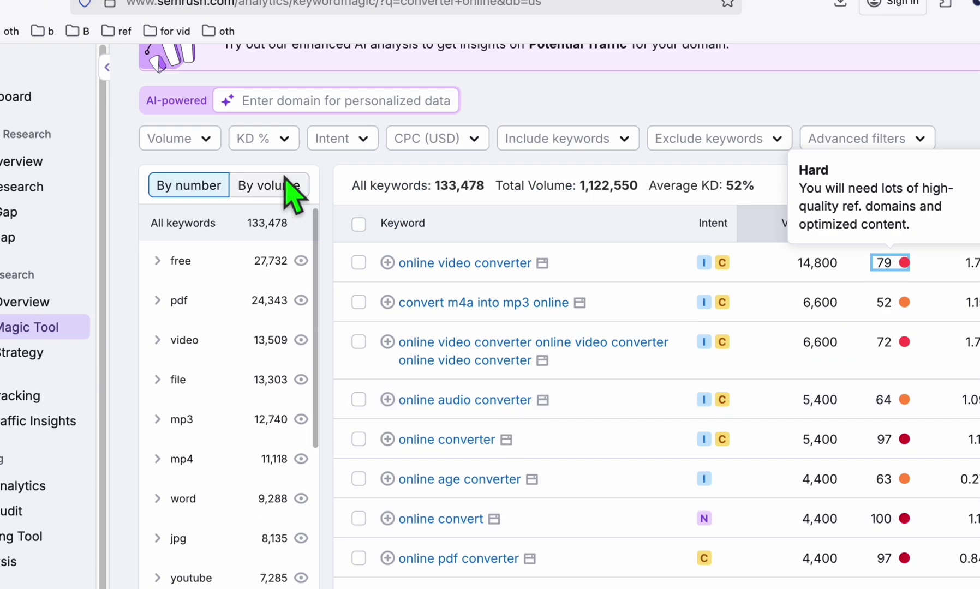
click(285, 142)
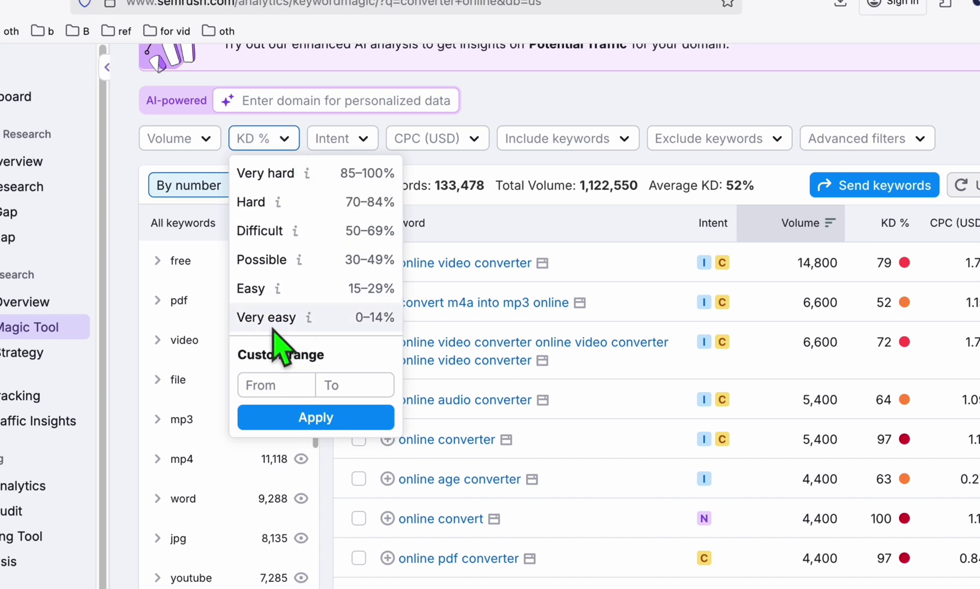
click(270, 323)
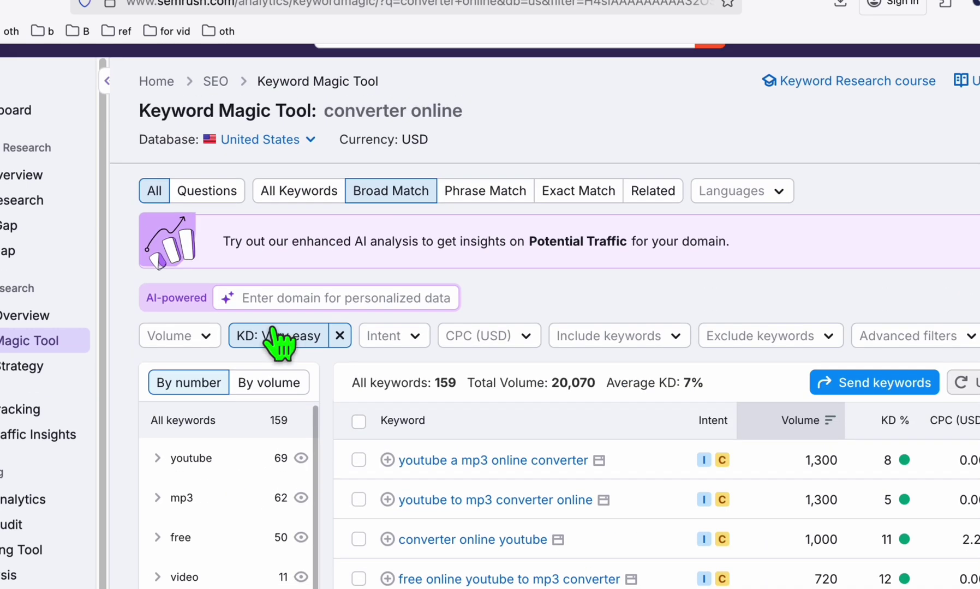
scroll(270, 327, up, 3)
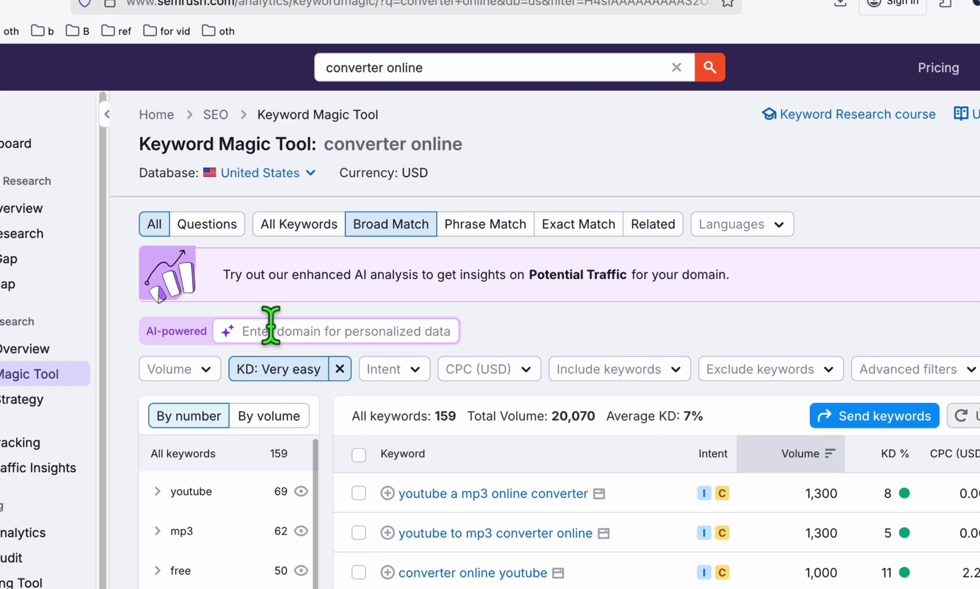
scroll(314, 390, down, 1)
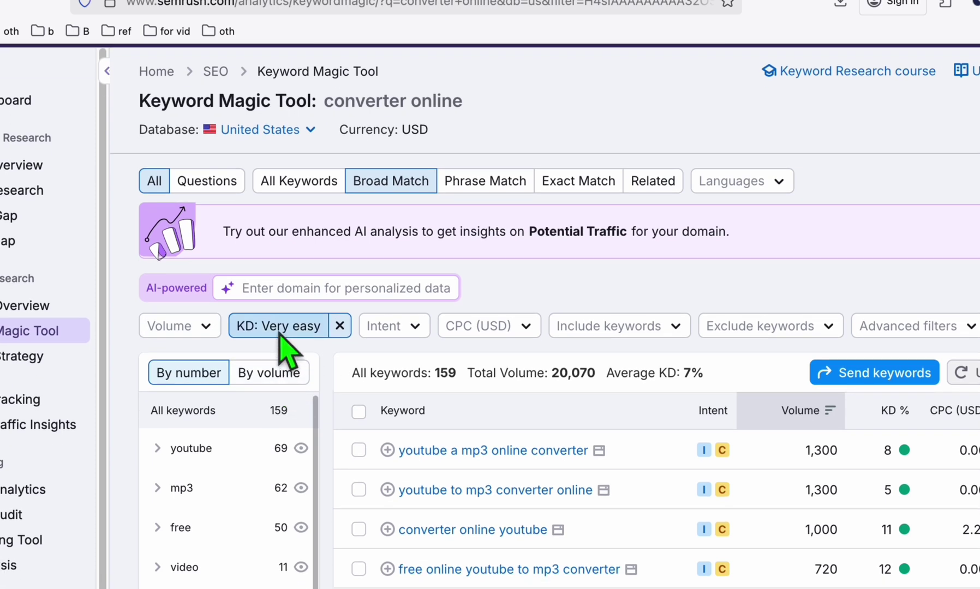
click(281, 335)
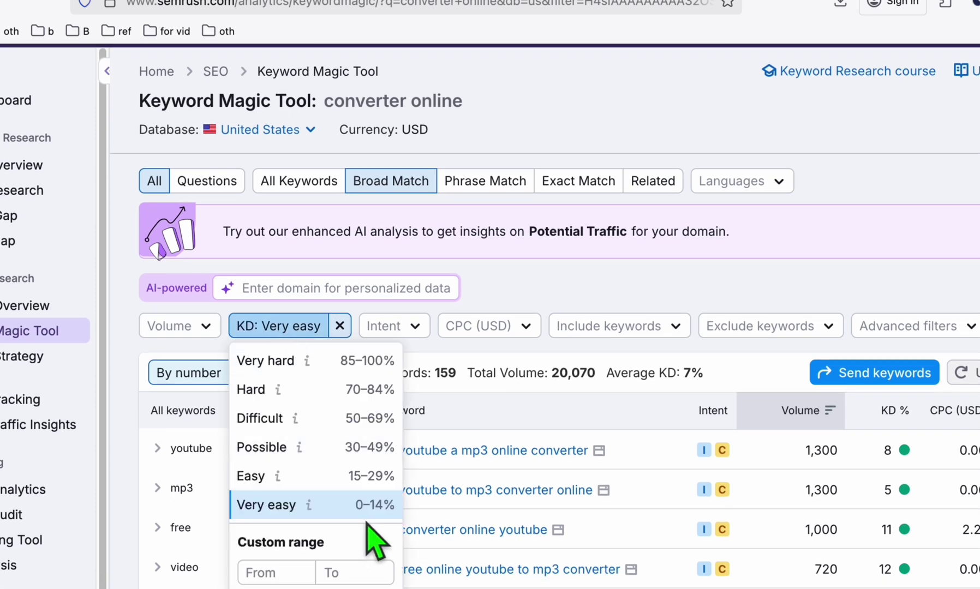
scroll(369, 516, down, 1)
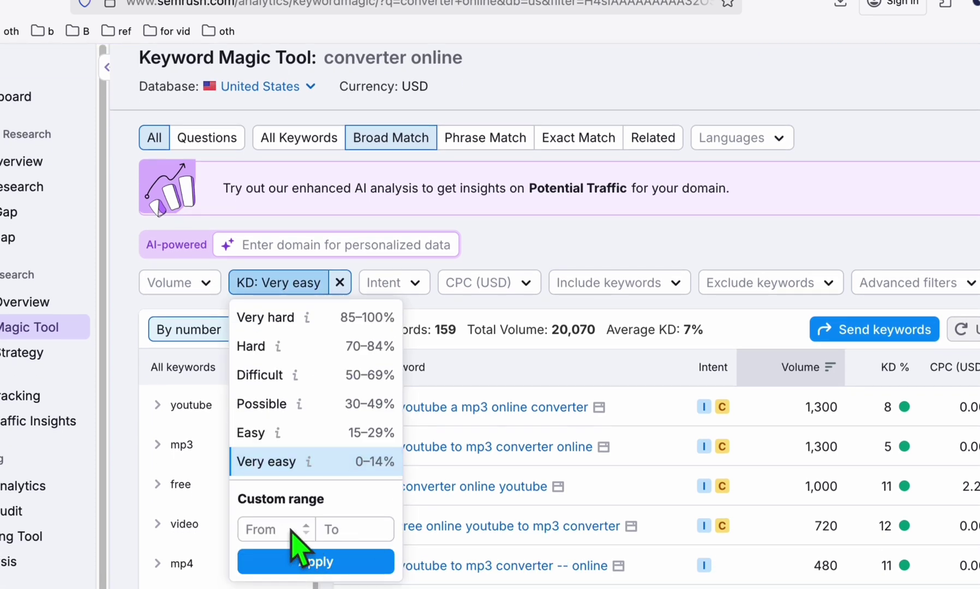
click(328, 471)
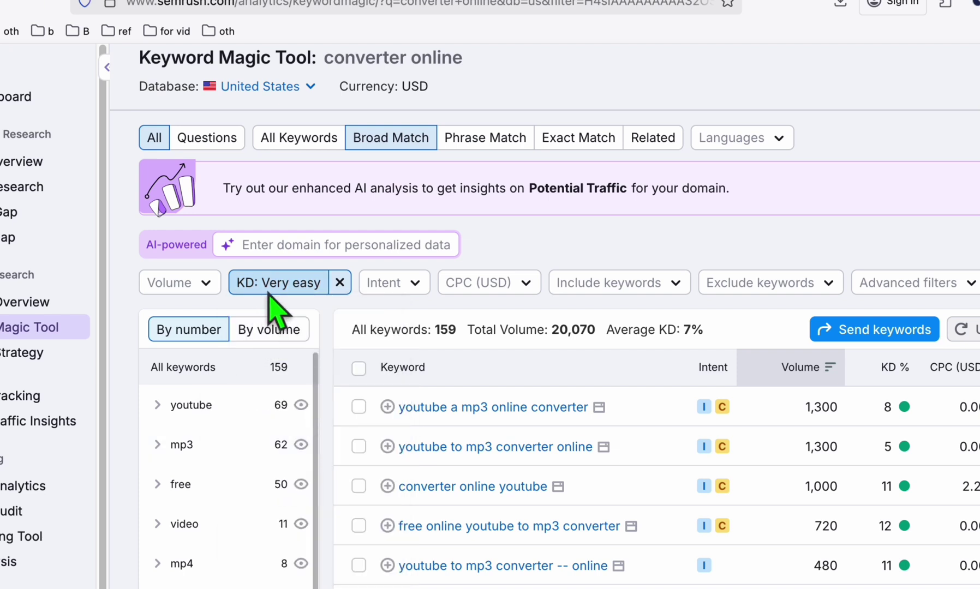
scroll(711, 158, down, 1)
scroll(705, 160, down, 3)
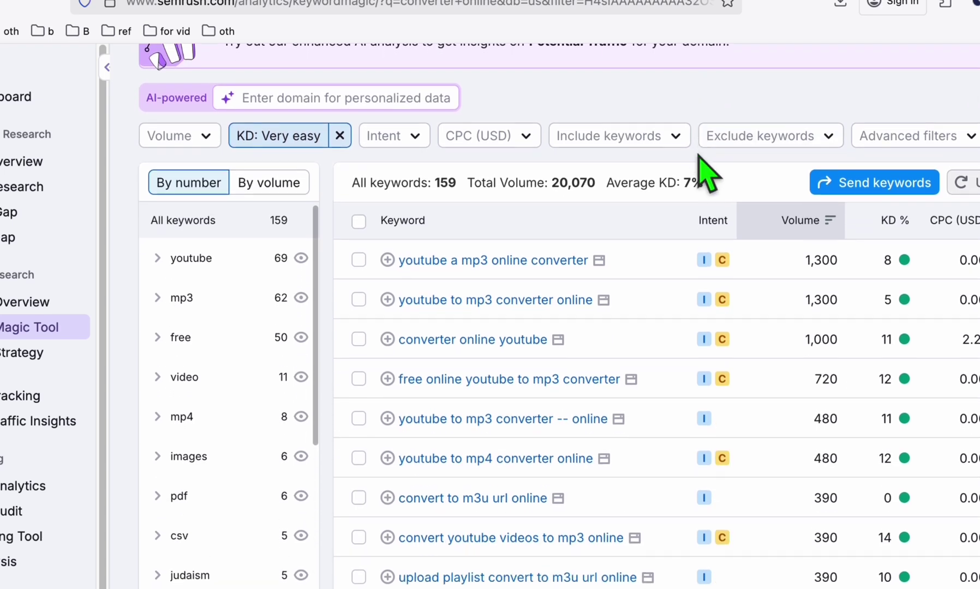
scroll(612, 283, down, 1)
scroll(617, 288, down, 3)
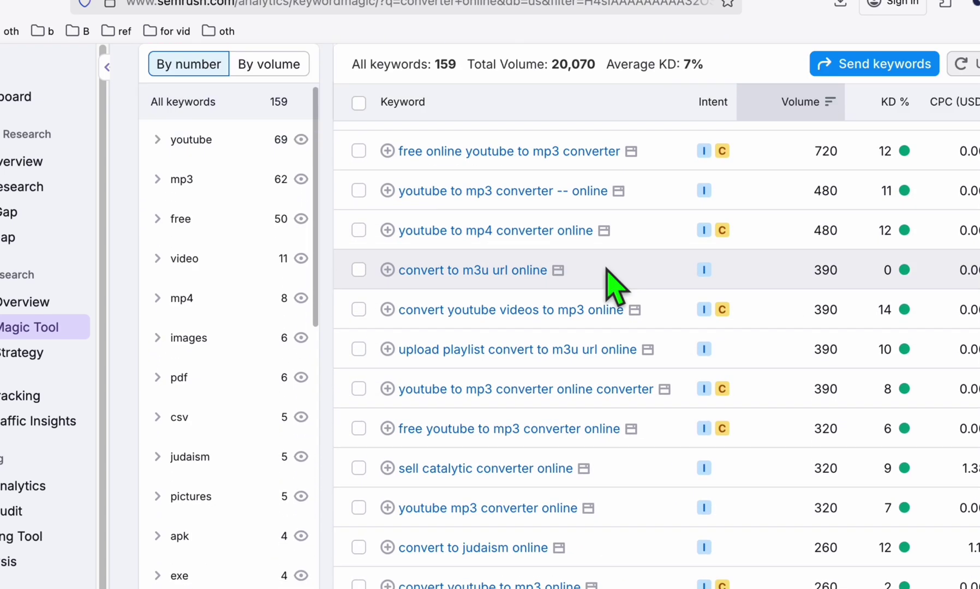
scroll(400, 271, down, 5)
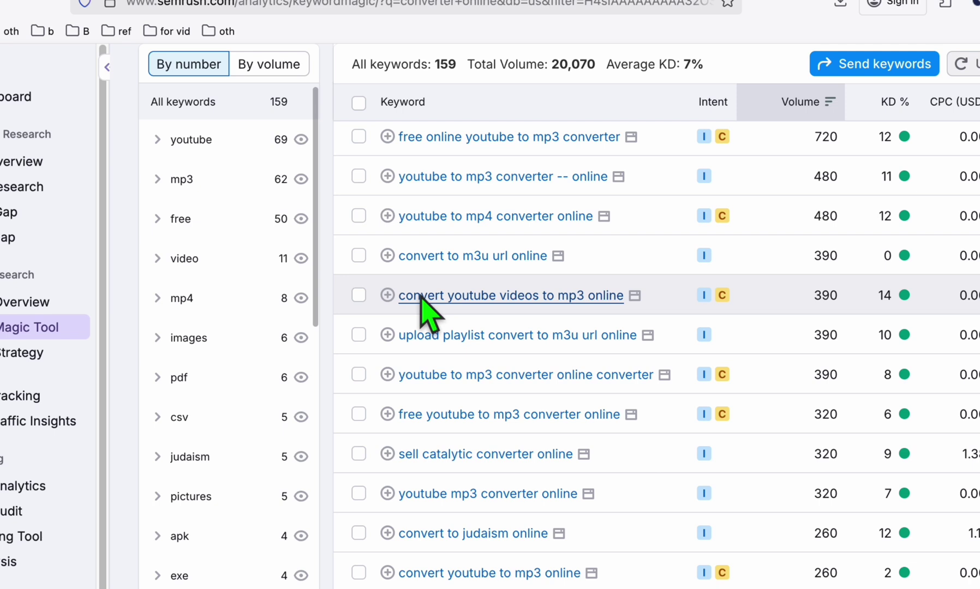
scroll(547, 320, down, 1)
scroll(545, 331, down, 2)
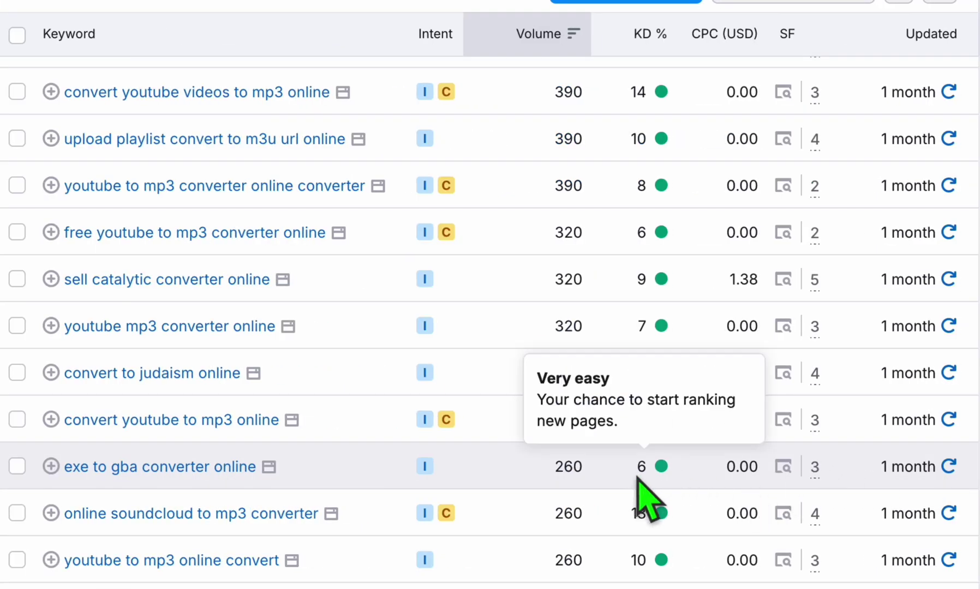
- Review KD values in the filtered table down to the MAC-to-IP converter keyword
click(640, 470)
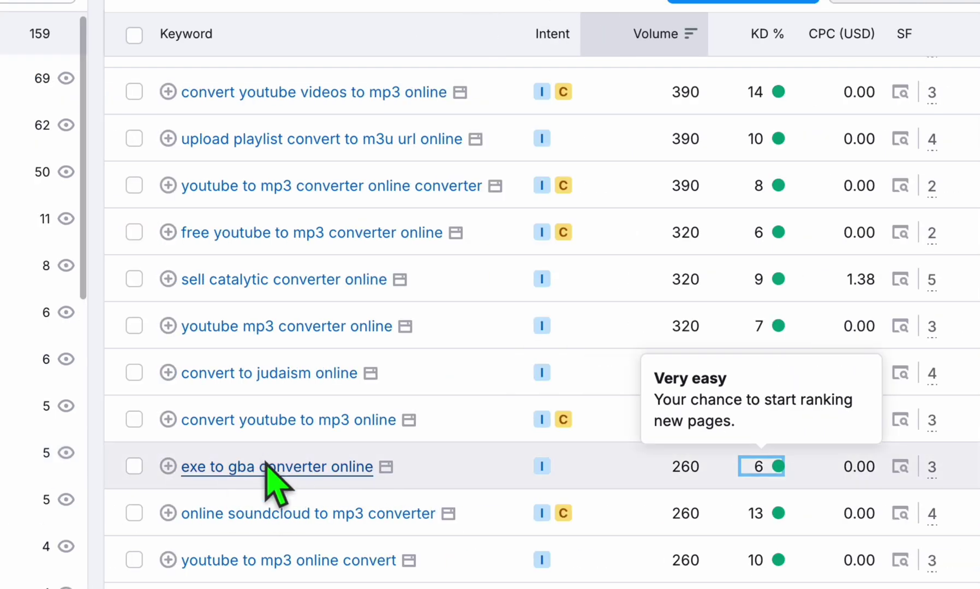
scroll(295, 452, down, 2)
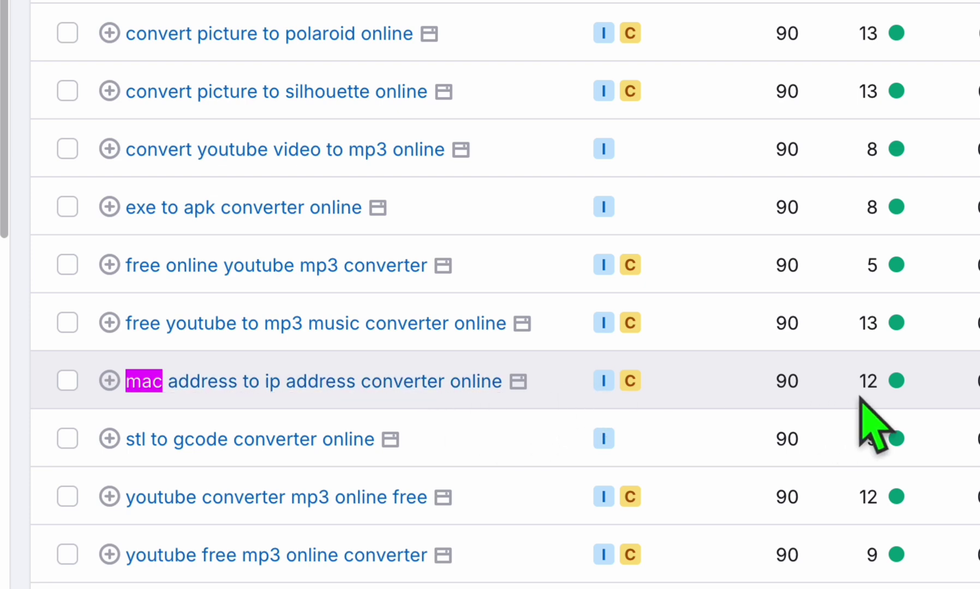
mouse_move(873, 382)
double_click(772, 388)
click(772, 387)
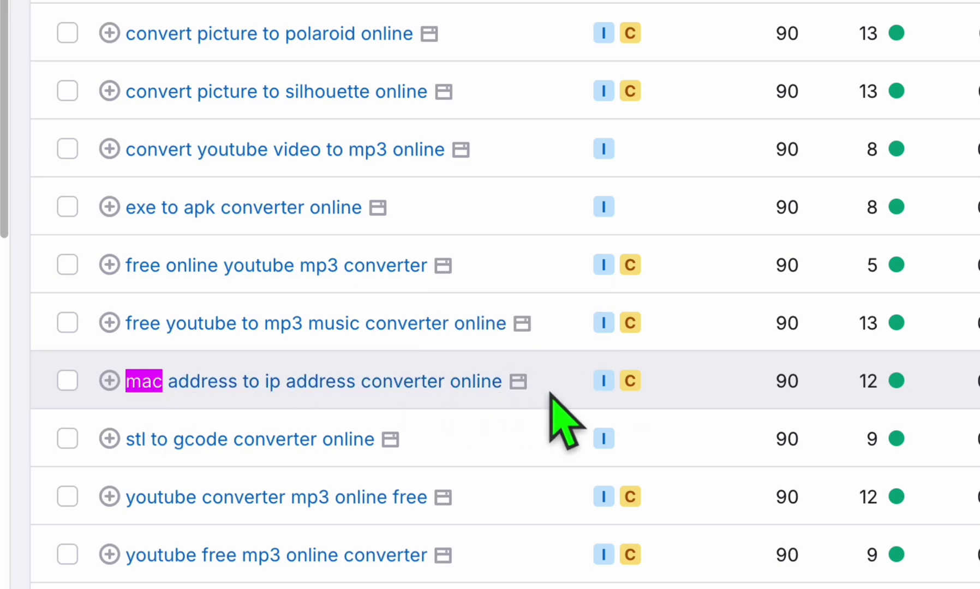
- Paste 'mac address to ip address converter online' into the prompt's app name and description placeholders
drag(504, 381, 127, 381)
key(ctrl+c)
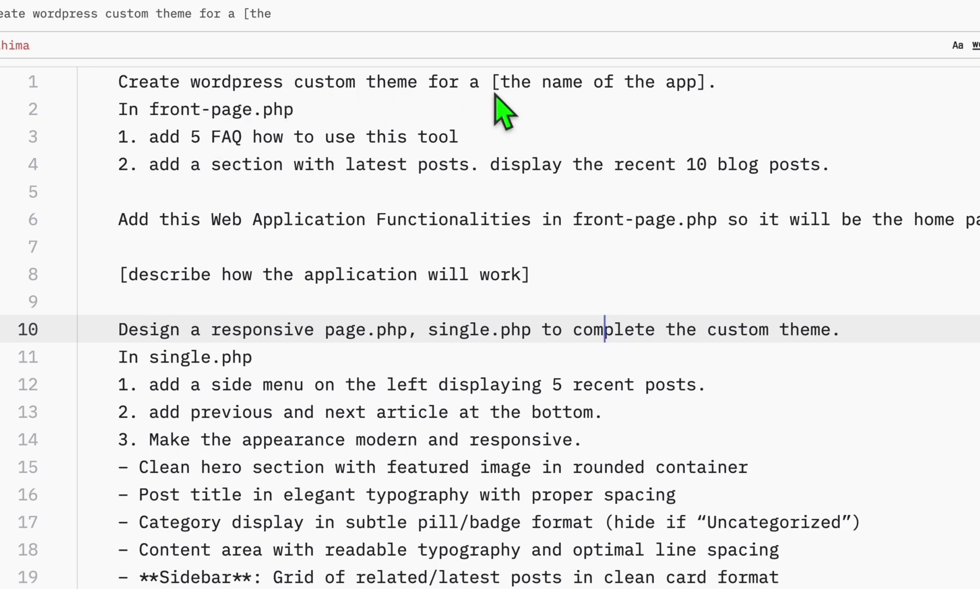
drag(495, 89, 701, 91)
key(ctrl+v)
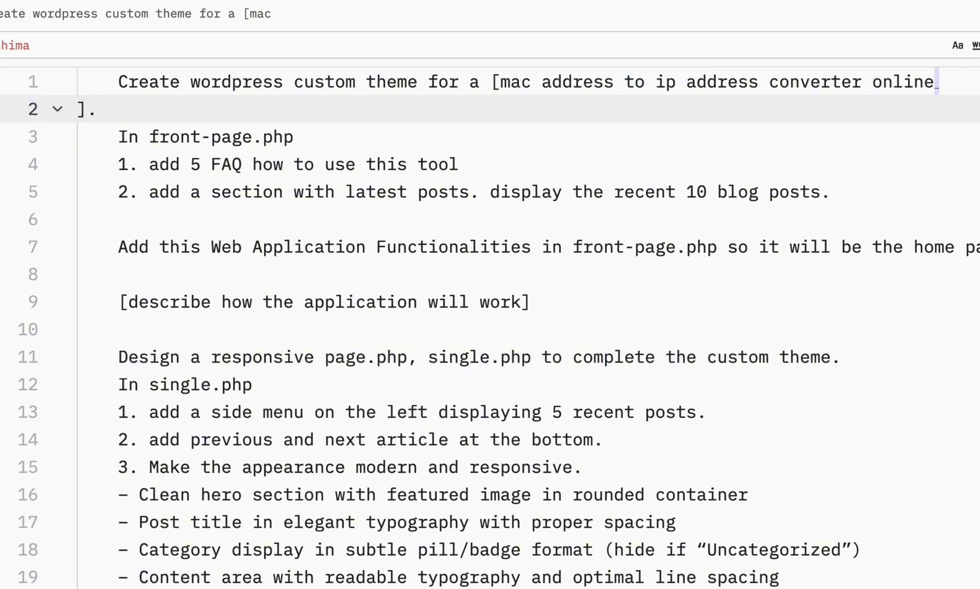
key(BackSpace)
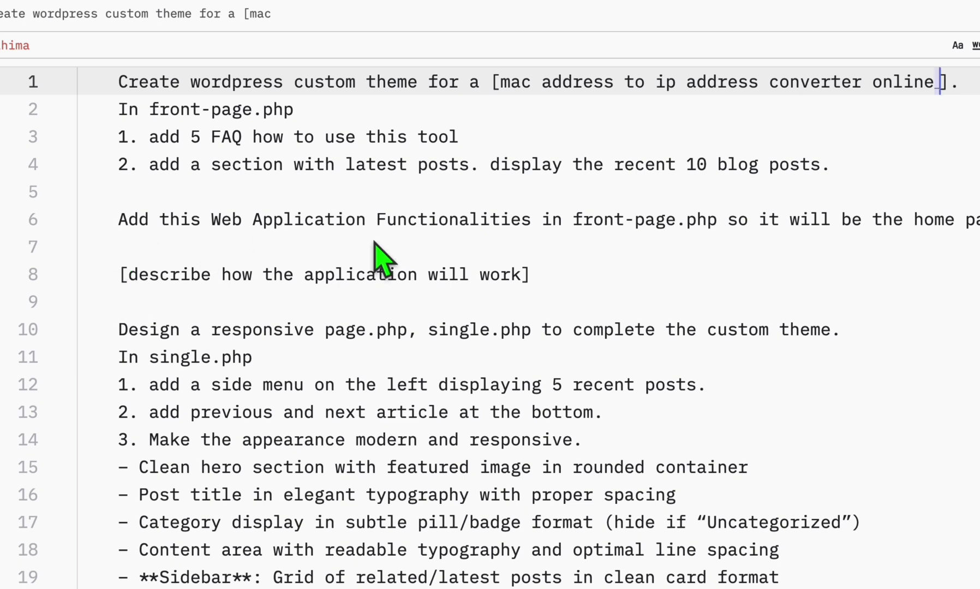
drag(530, 274, 114, 268)
key(ctrl+v)
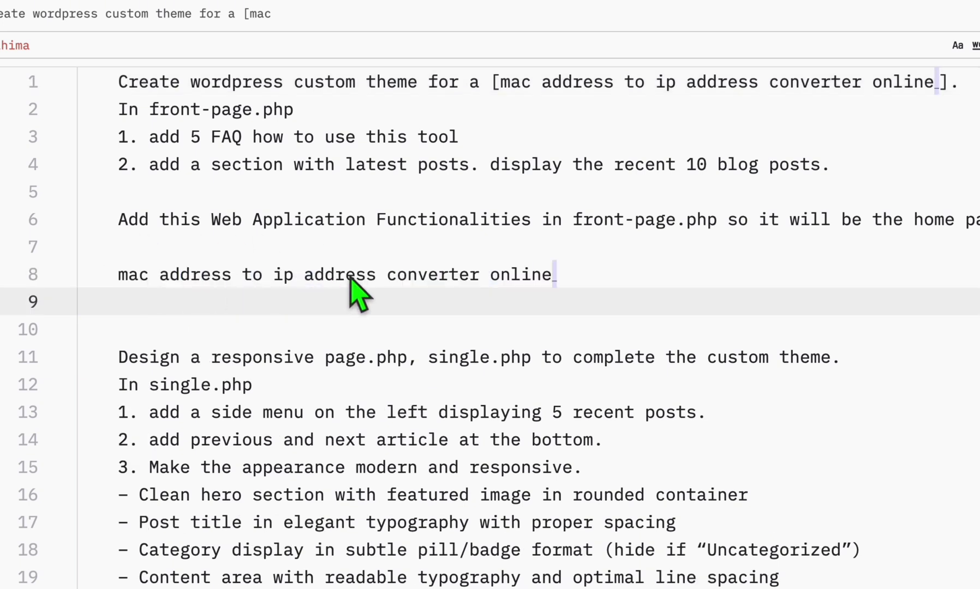
- Remove the extra empty line in the prompt and leave the caret on line 9
click(321, 328)
key(BackSpace)
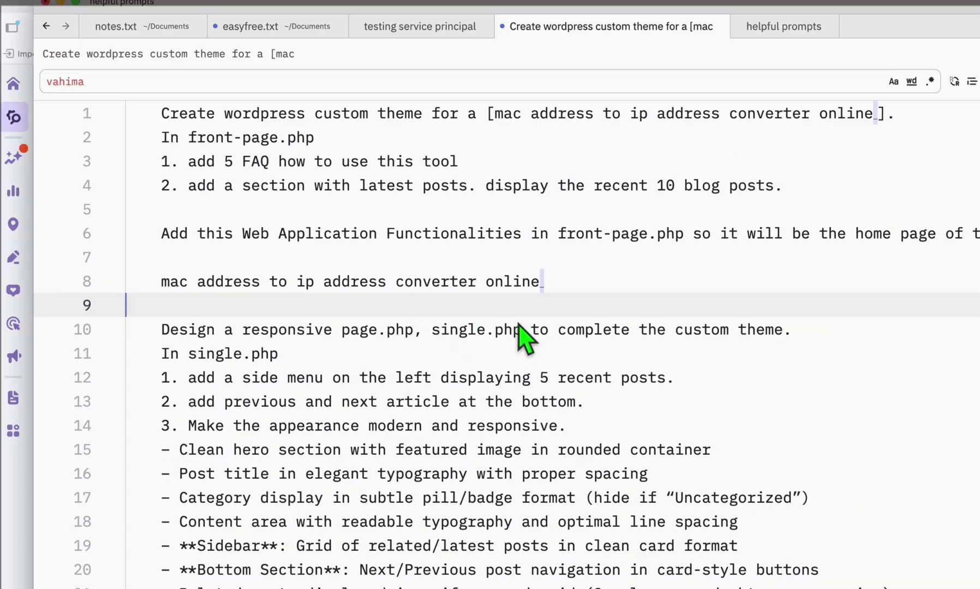
scroll(404, 350, down, 3)
scroll(360, 346, down, 3)
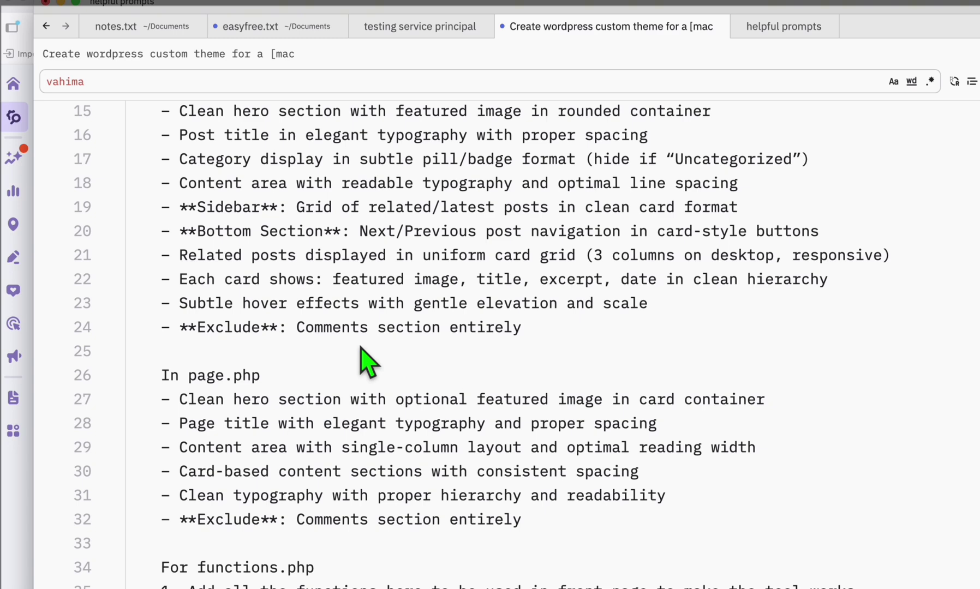
right_click(360, 348)
click(286, 234)
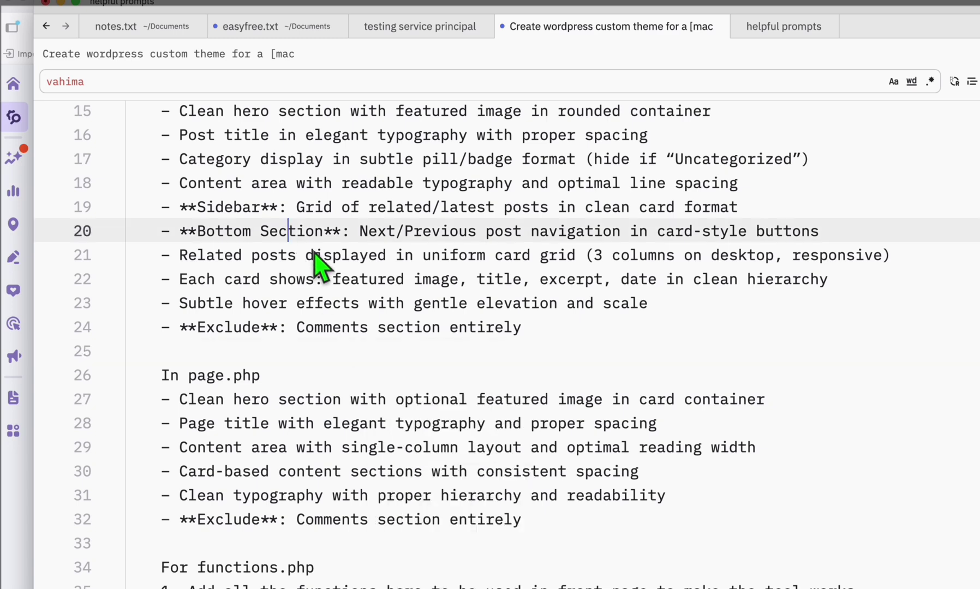
scroll(319, 267, down, 1)
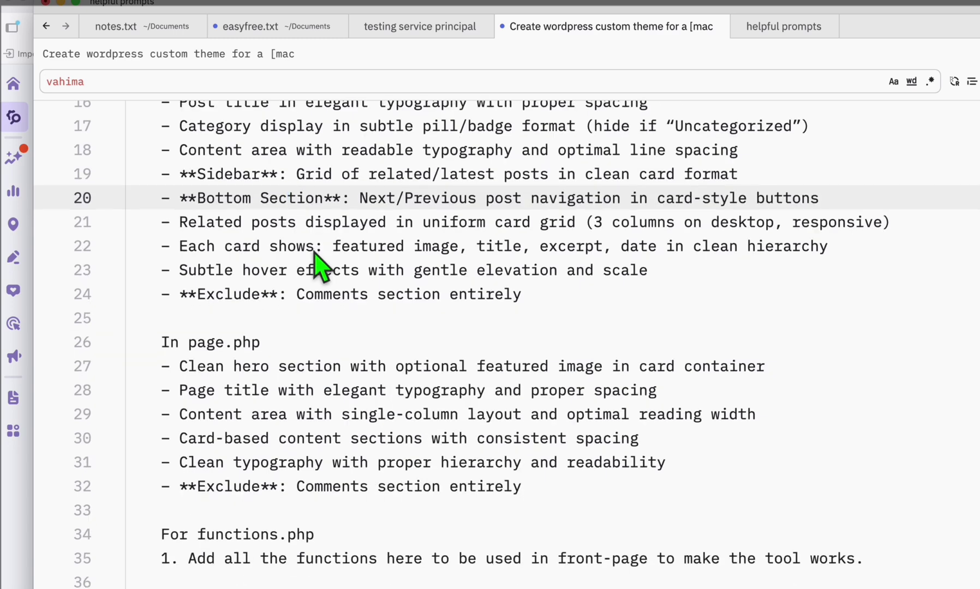
scroll(318, 267, down, 5)
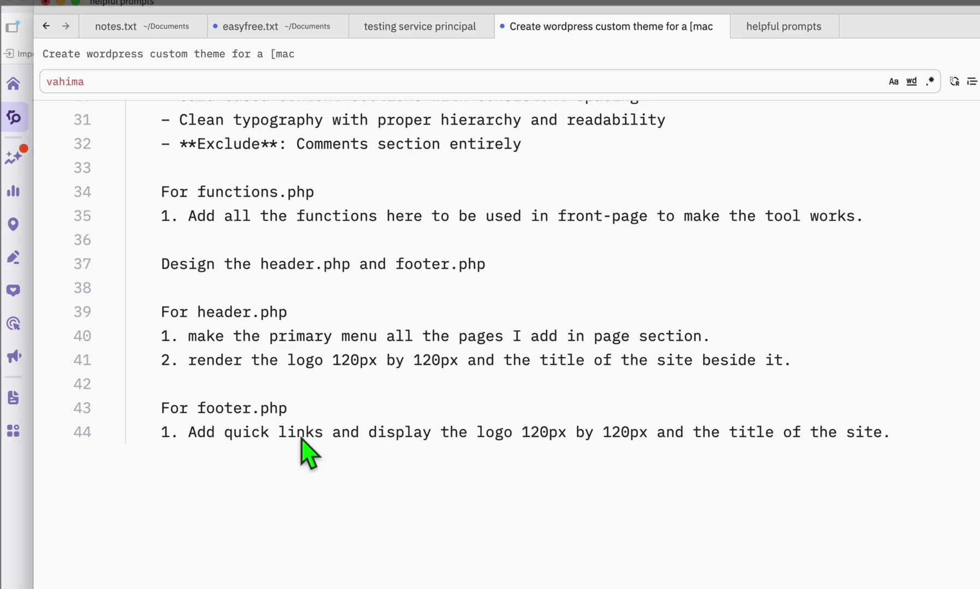
scroll(429, 390, up, 10)
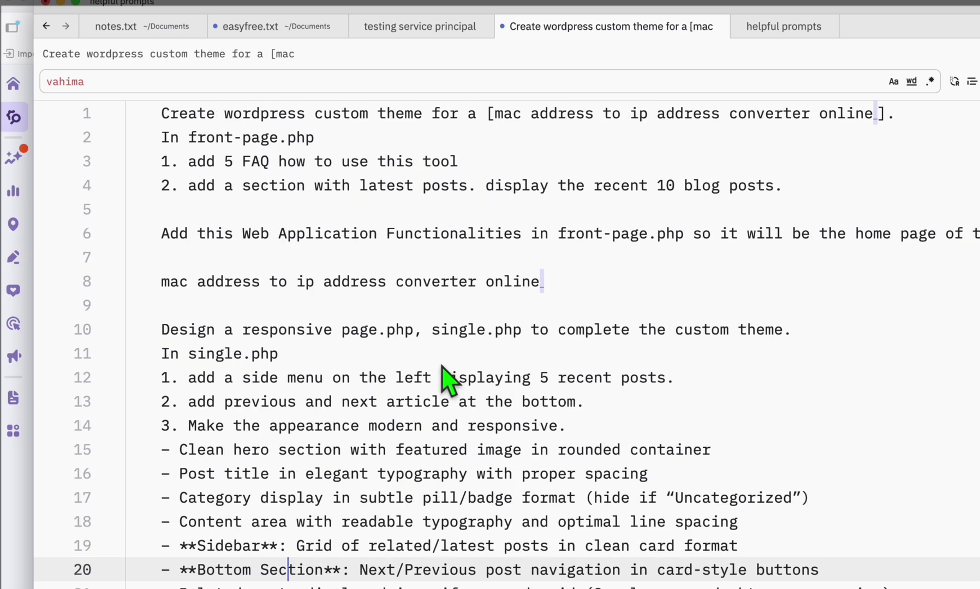
click(420, 309)
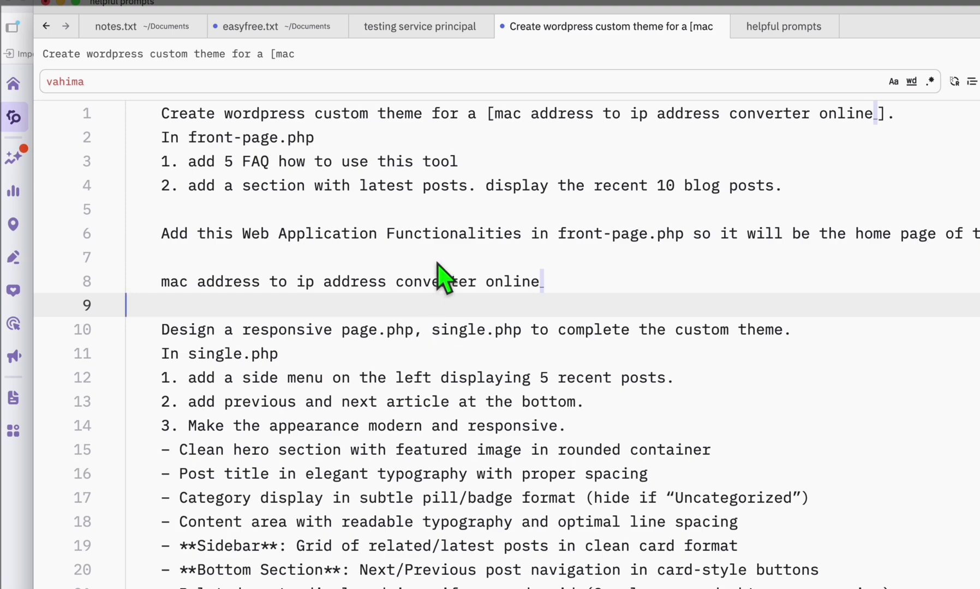
- Follow the Local WP result from the localwp Google search
click(438, 241)
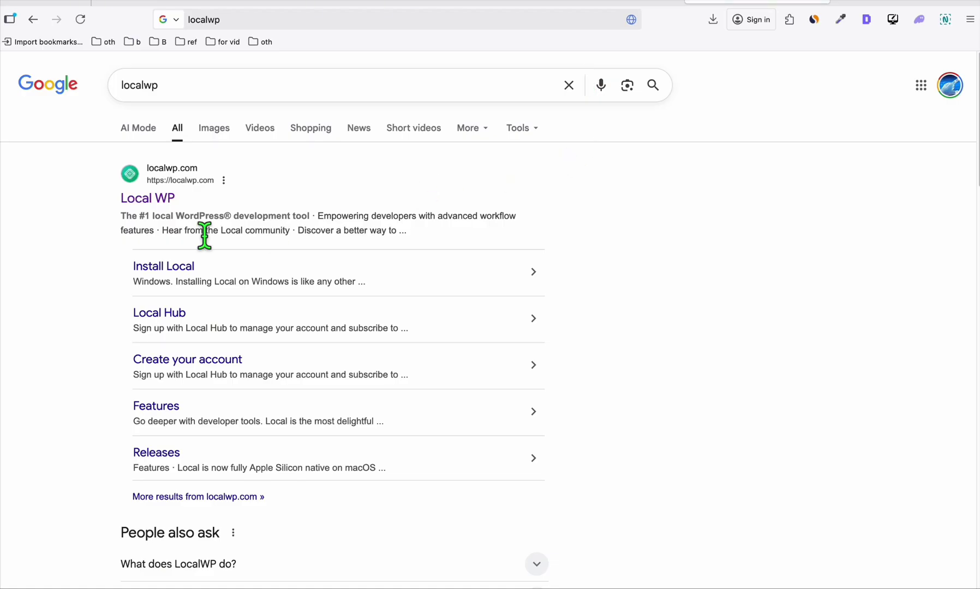
click(153, 200)
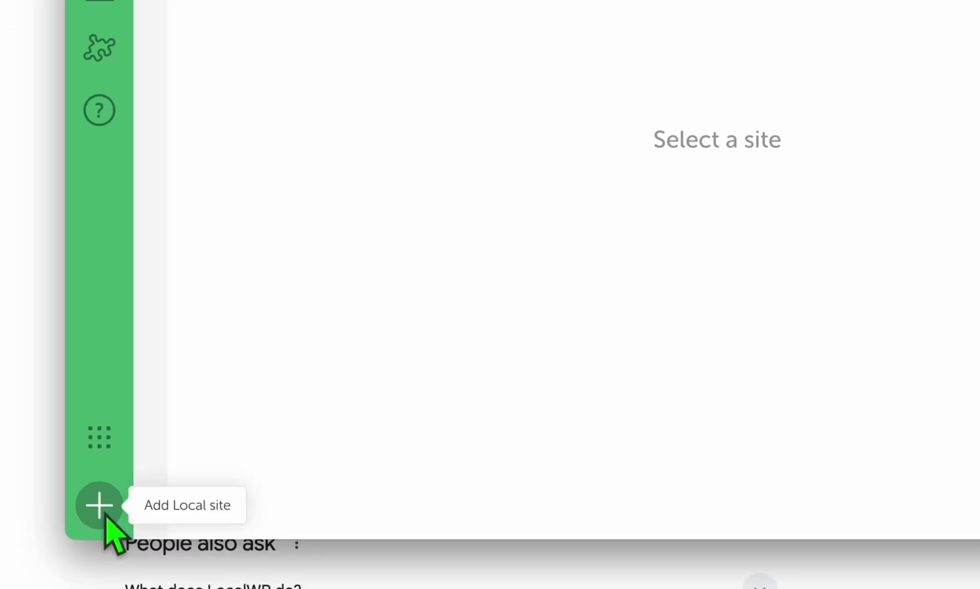
- Start a new Local site named 'mac address to ip address converter online'
click(106, 514)
click(811, 502)
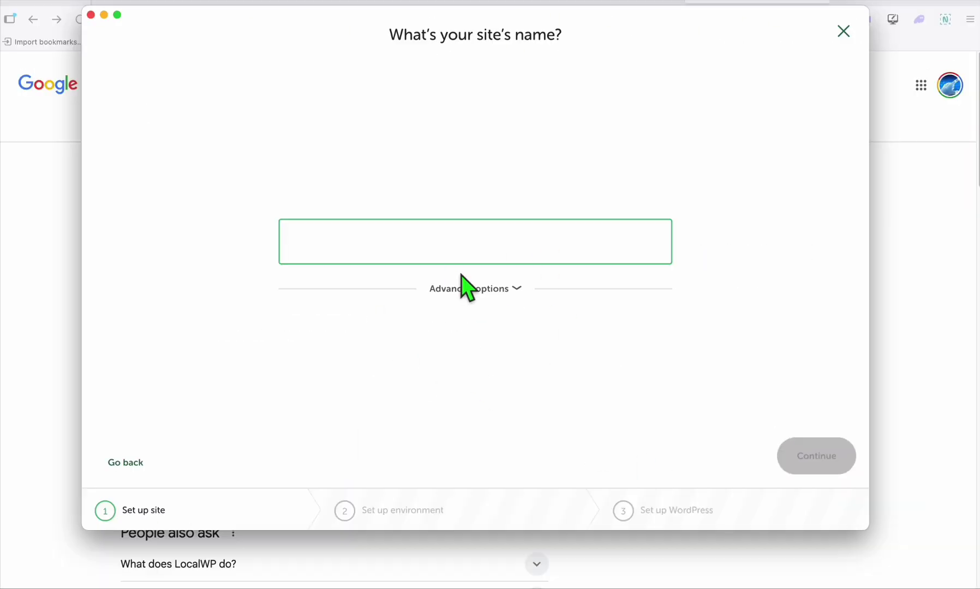
text(mac address to ip address converter online)
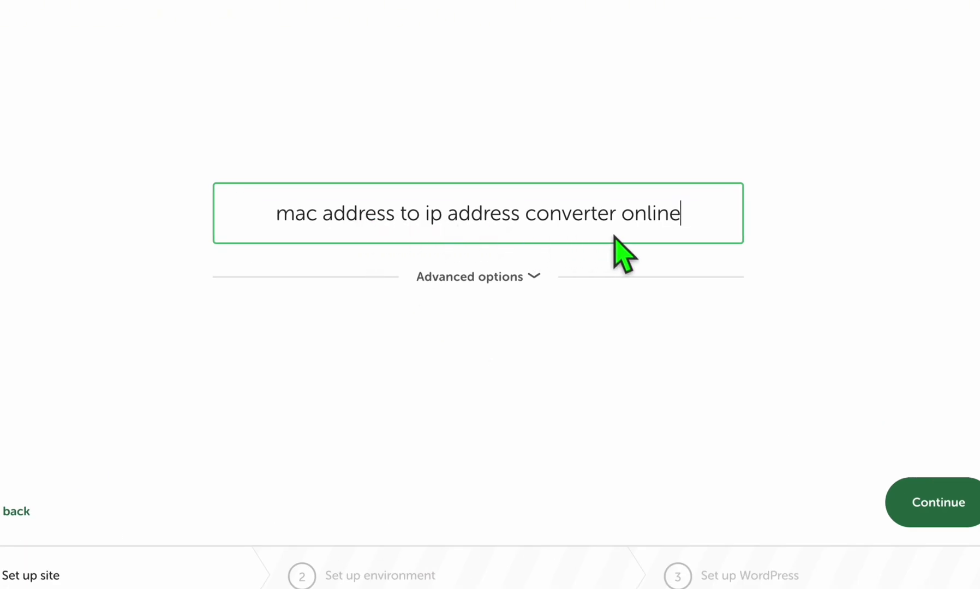
mouse_move(274, 227)
mouse_down()
mouse_move(503, 224)
mouse_move(281, 226)
mouse_up()
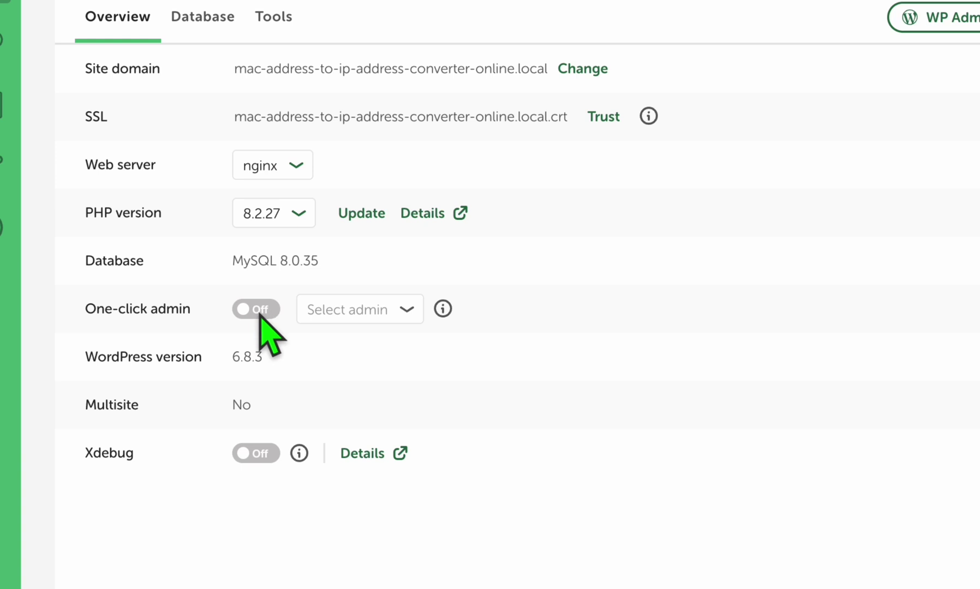
- Switch One-click admin on and launch the site's WP Admin dashboard
click(282, 303)
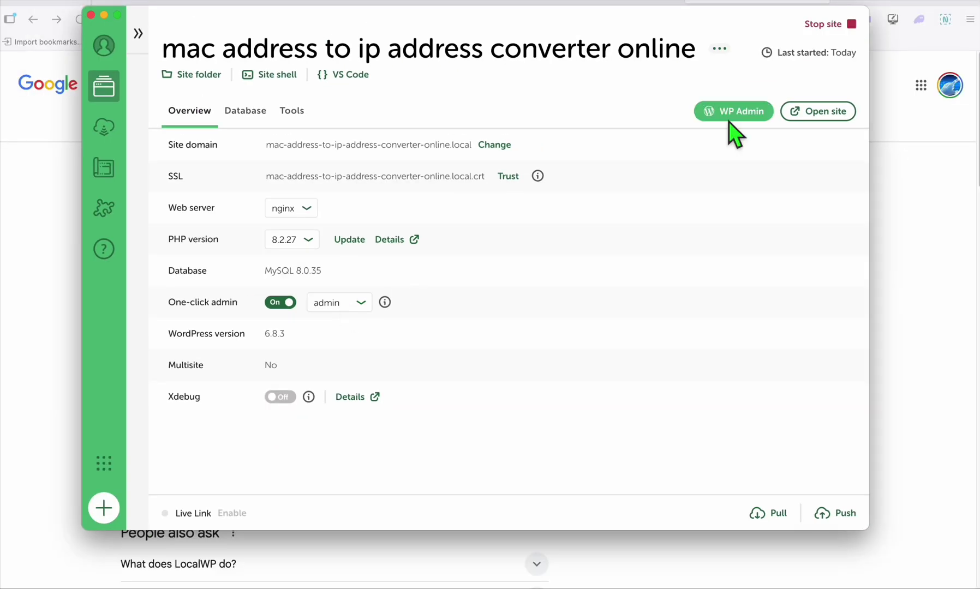
click(728, 115)
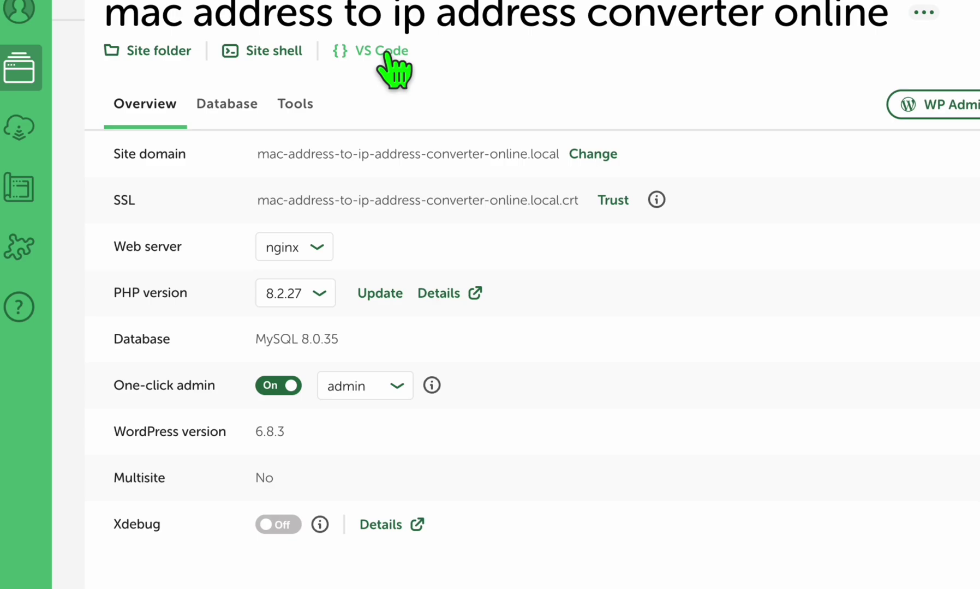
- Load the site files in VS Code and launch Claude Code in a new terminal
click(385, 55)
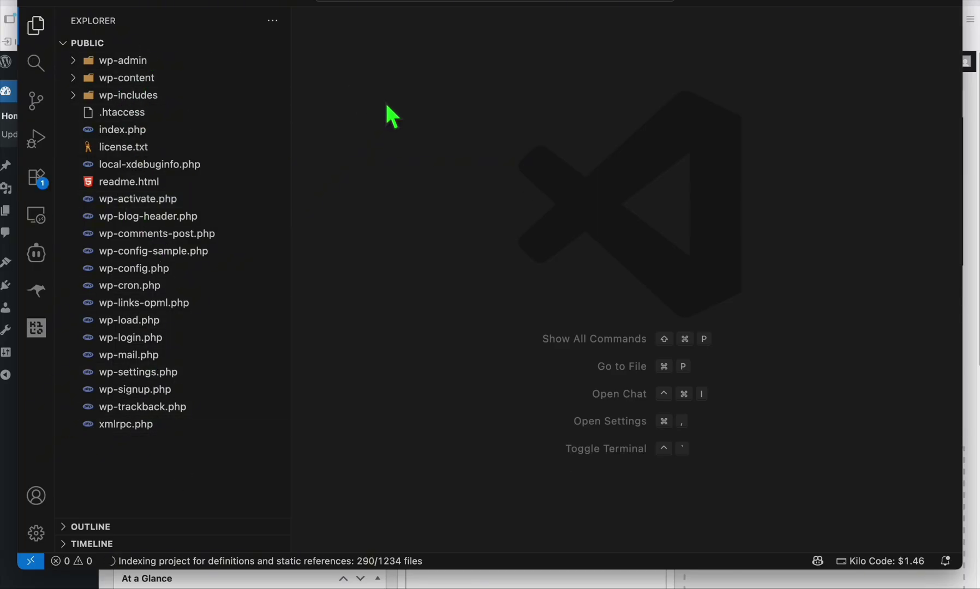
click(306, 2)
click(294, 6)
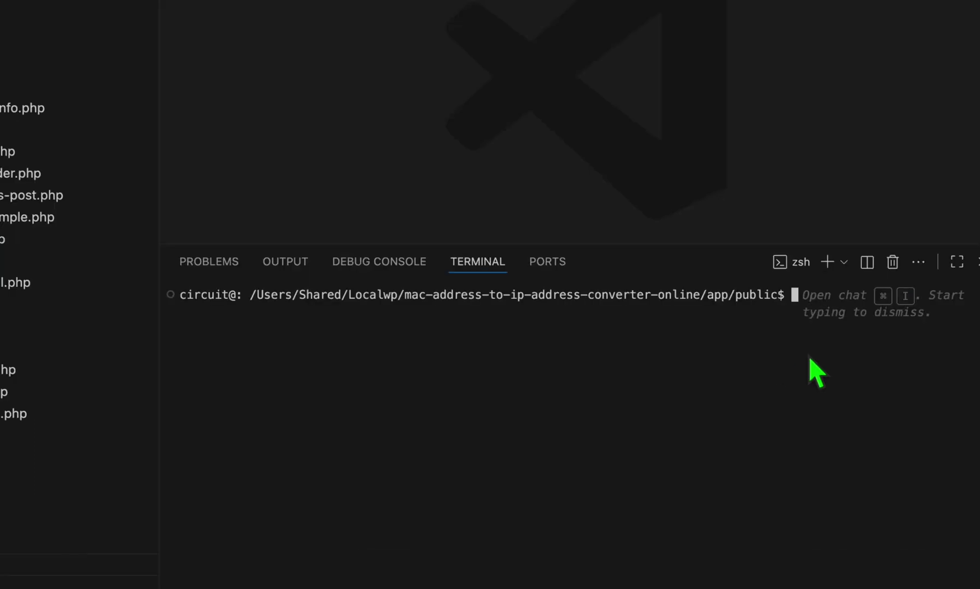
text(claude)
key(Return)
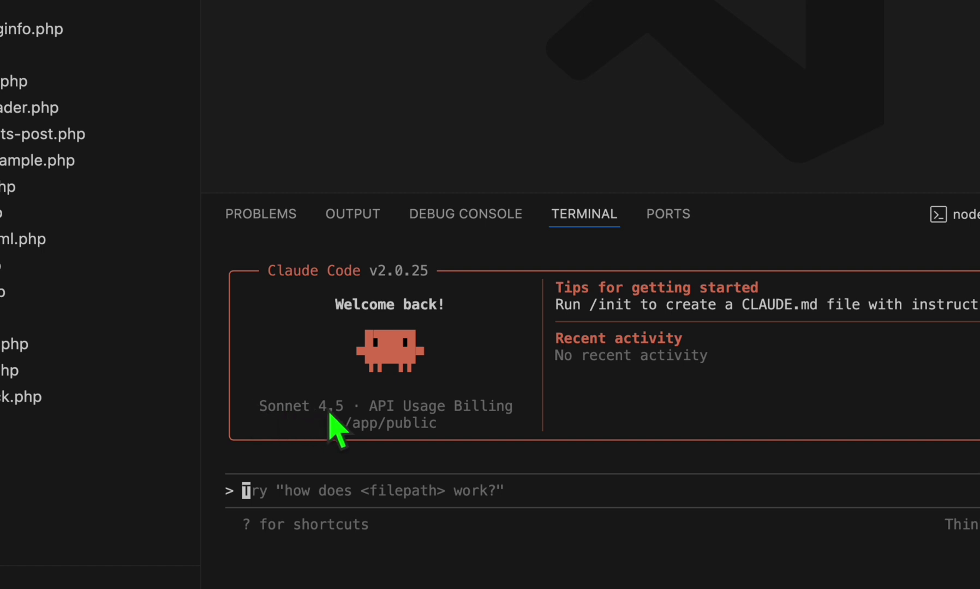
text(/)
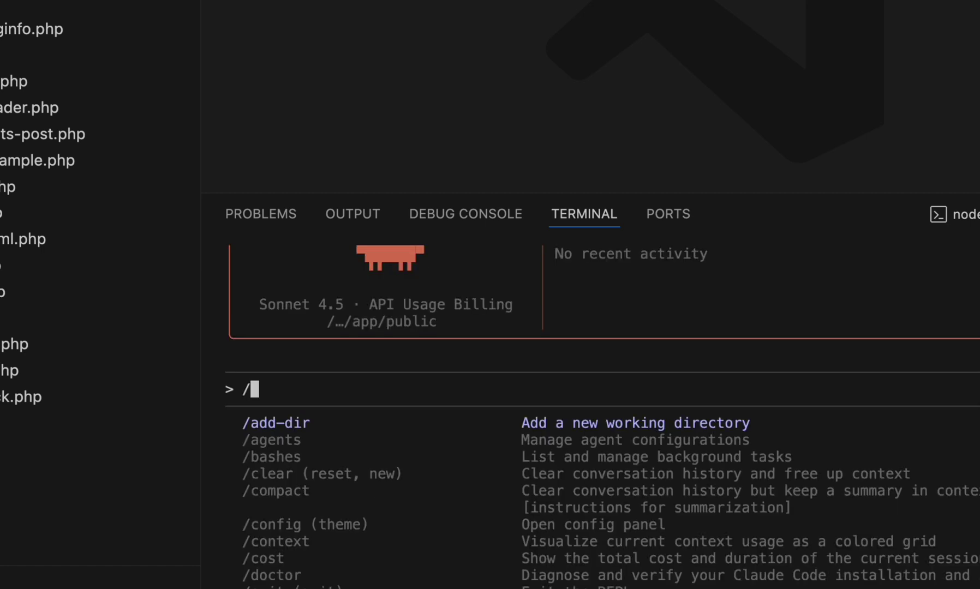
text(model)
- Set Claude Code's model to Haiku via /model and return to the prompt document
key(Return)
key(Down)
key(Down)
key(Down)
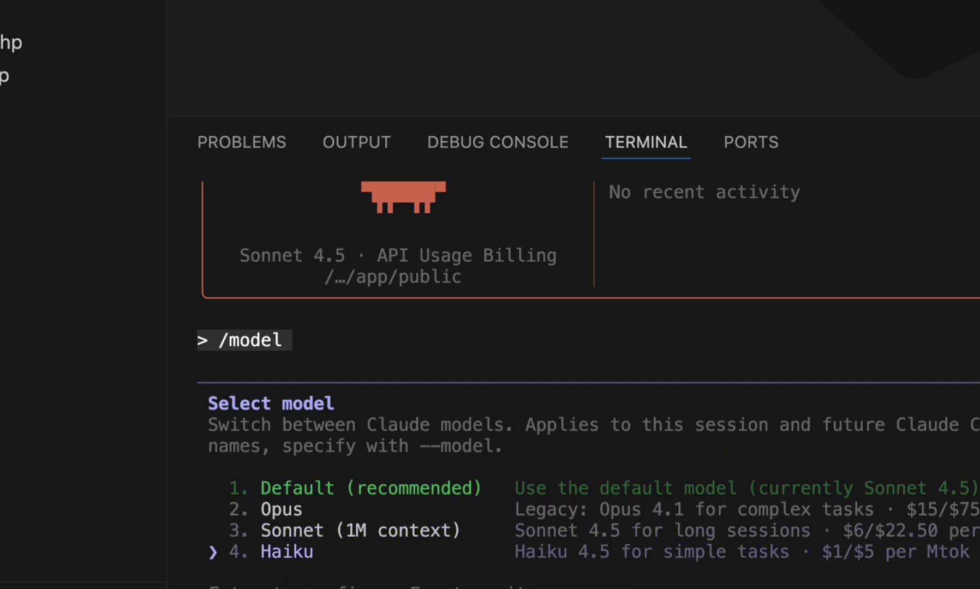
key(Return)
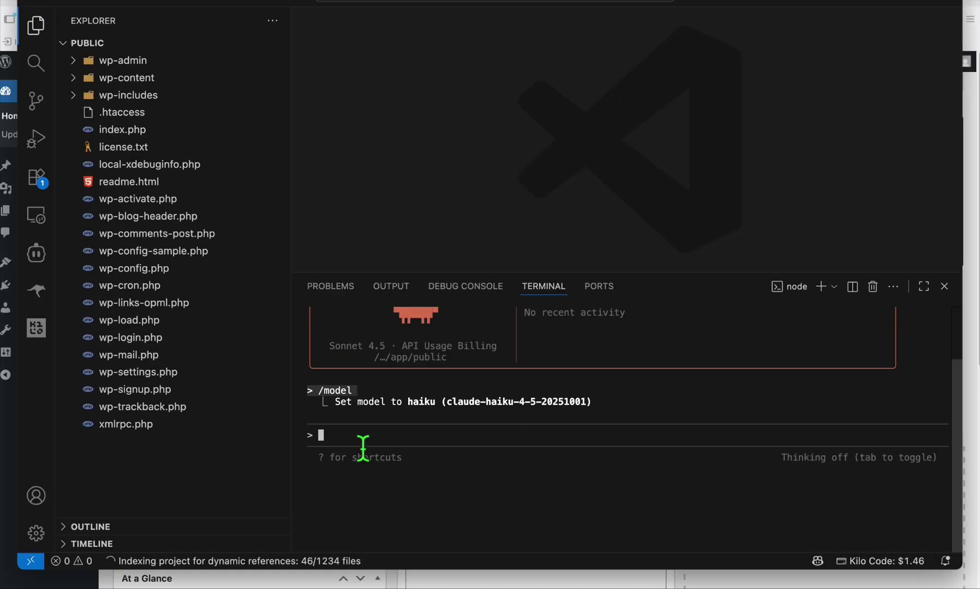
key(super+Tab)
- Paste the full theme prompt into Claude Code, approve folder access, and let it build the theme
click(483, 264)
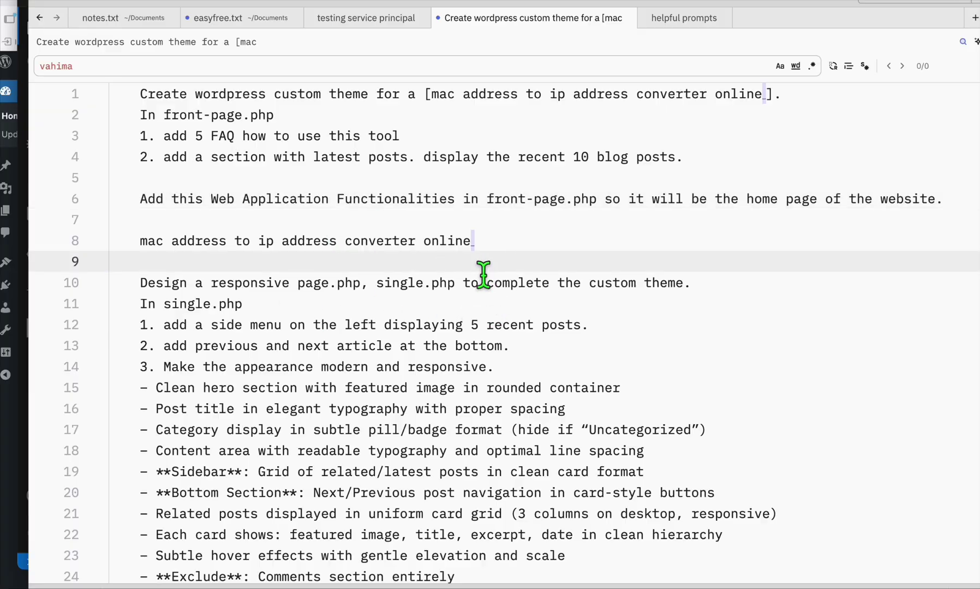
key(super+a)
key(super+Tab)
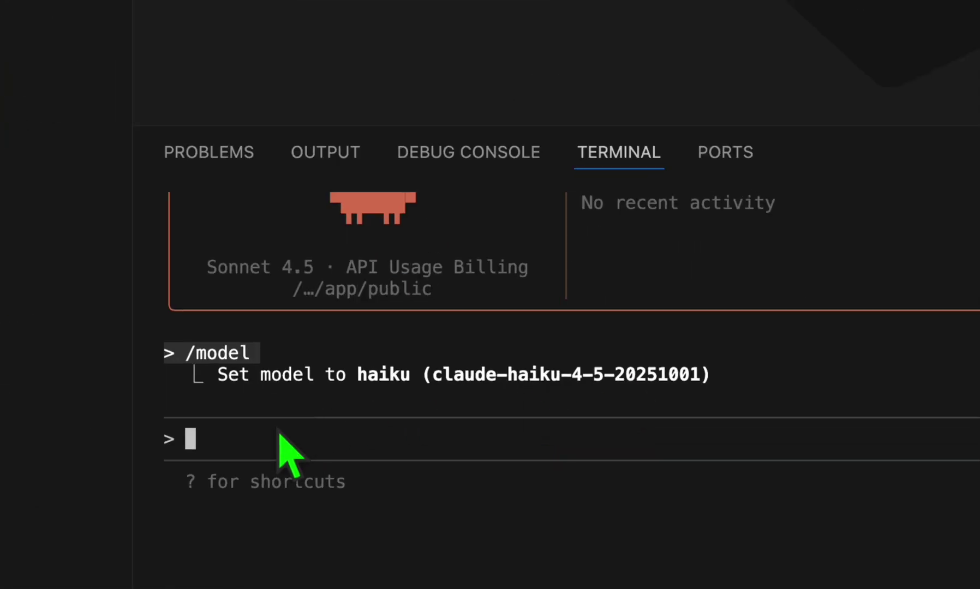
key(super+v)
key(Return)
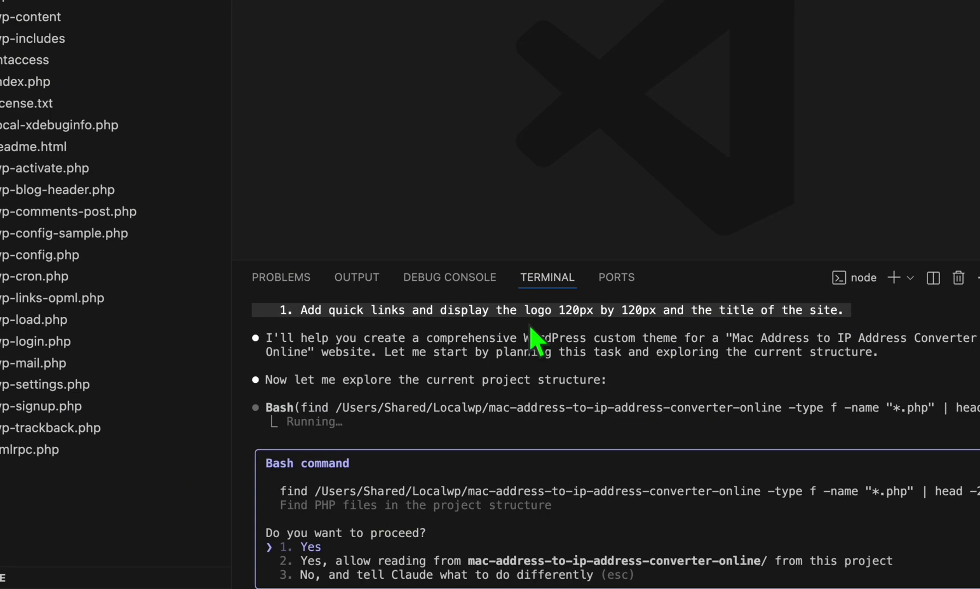
key(Down)
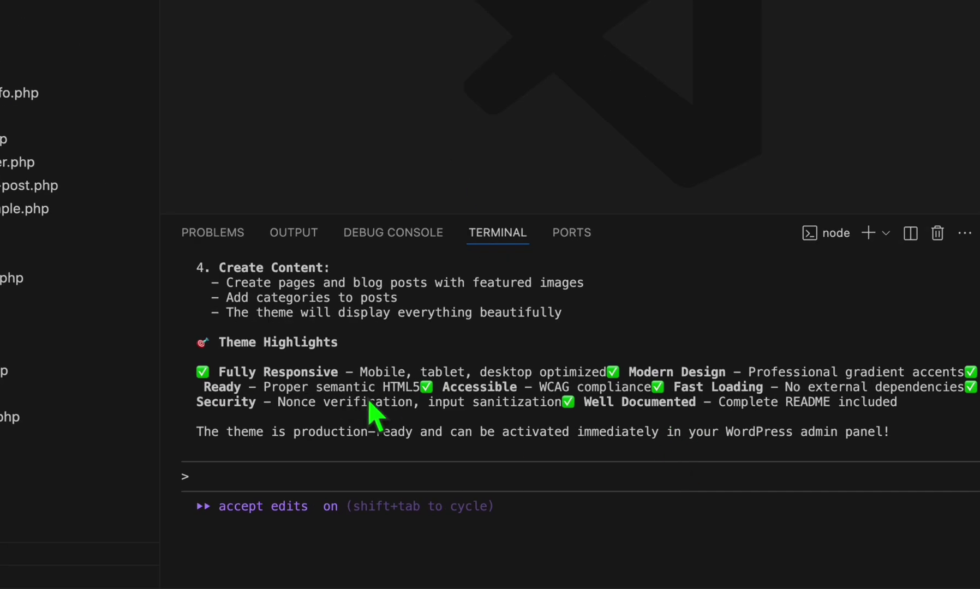
drag(219, 373, 332, 376)
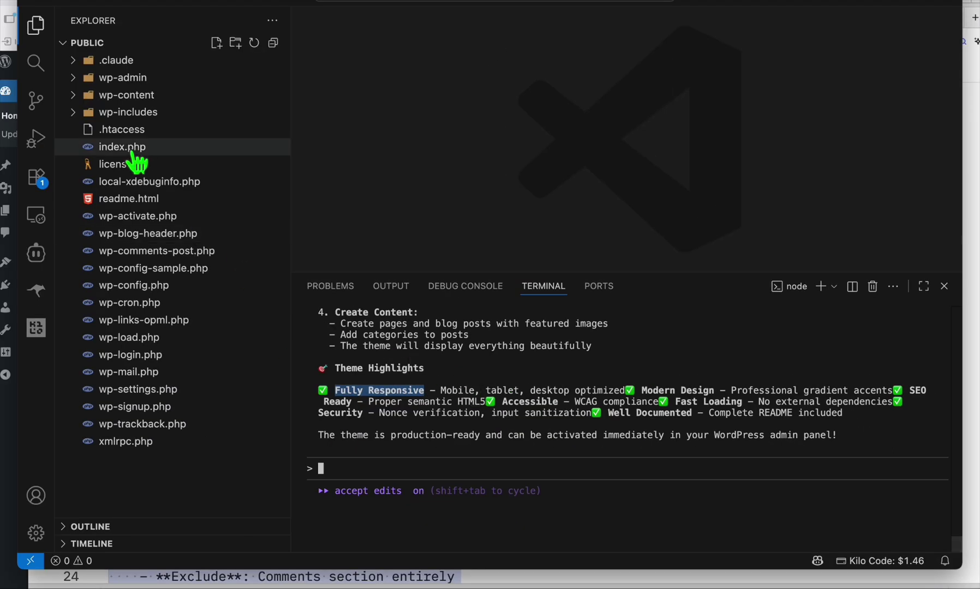
mouse_move(132, 94)
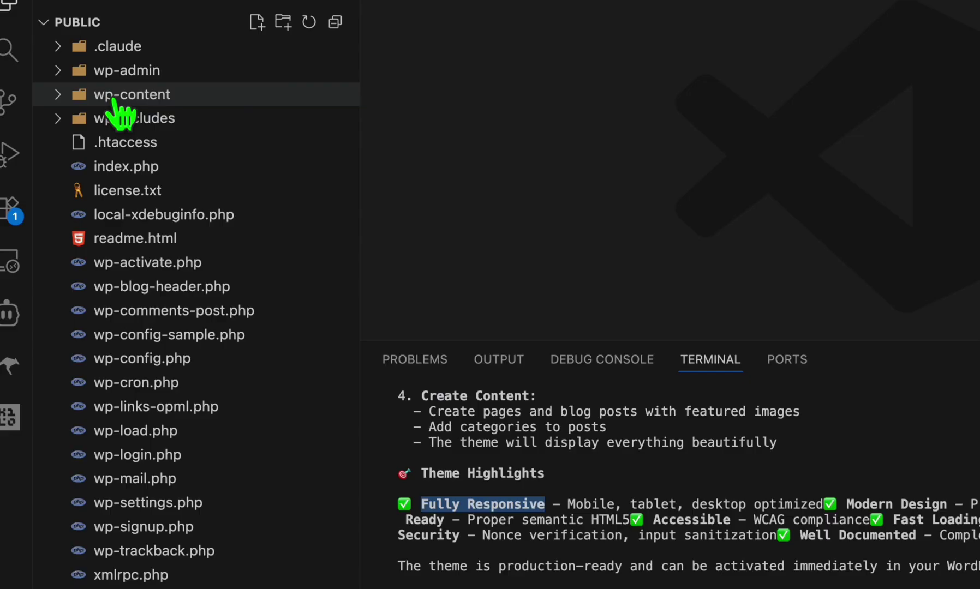
- Expand wp-content/themes to confirm mac-converter-theme is present
click(113, 97)
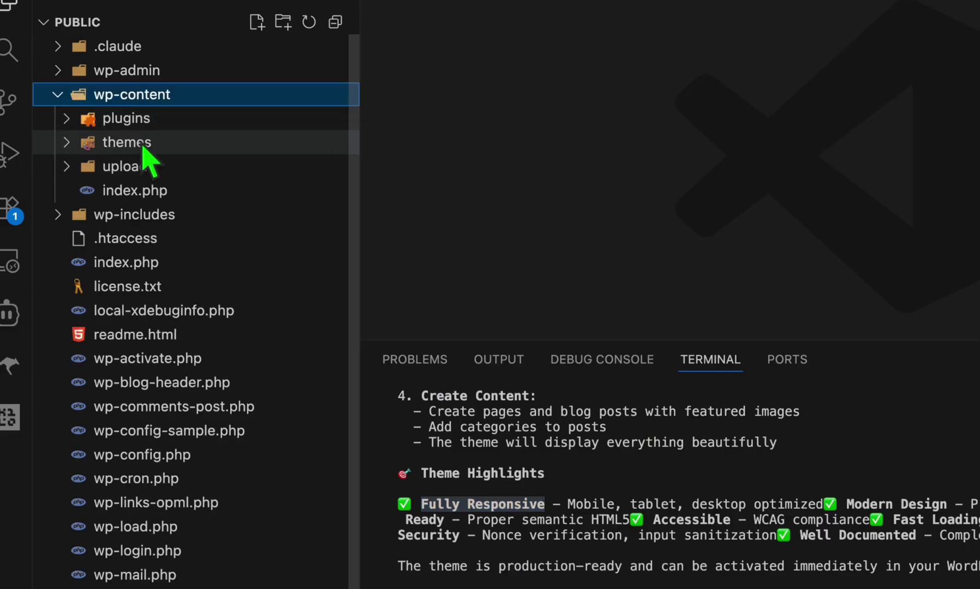
click(143, 145)
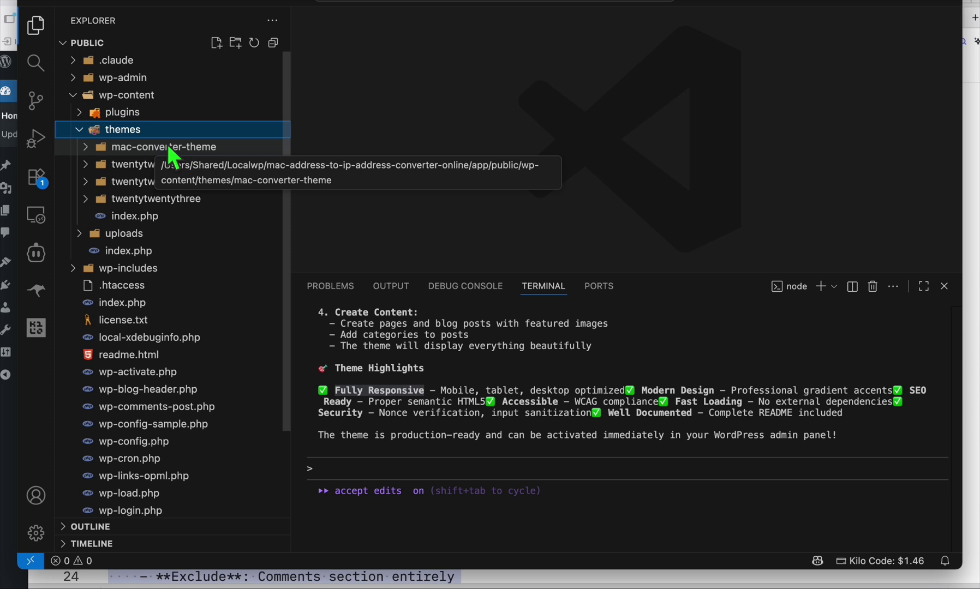
- Activate the Mac Address to IP Converter theme under Appearance > Themes
key(super+Tab)
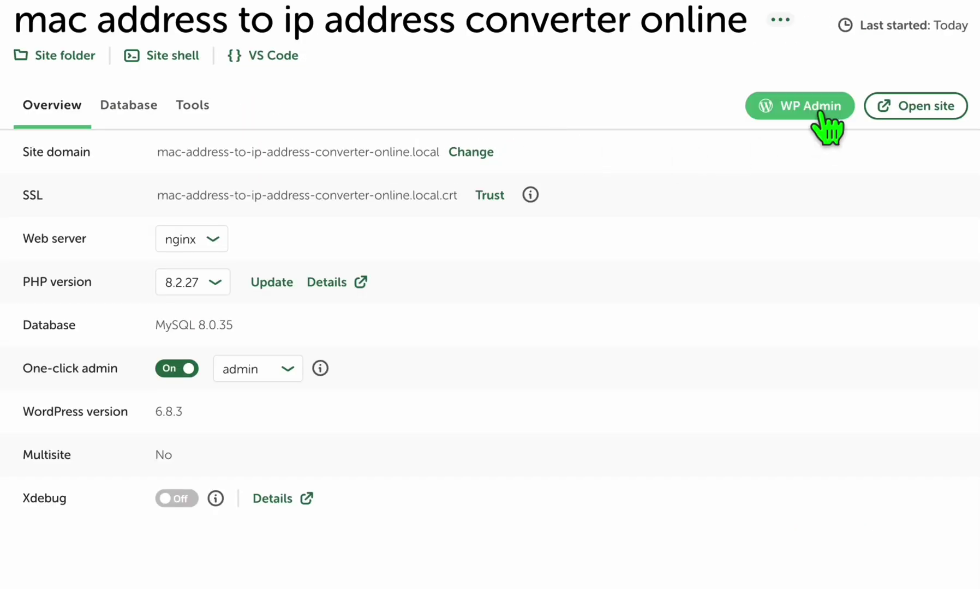
click(822, 115)
mouse_move(68, 249)
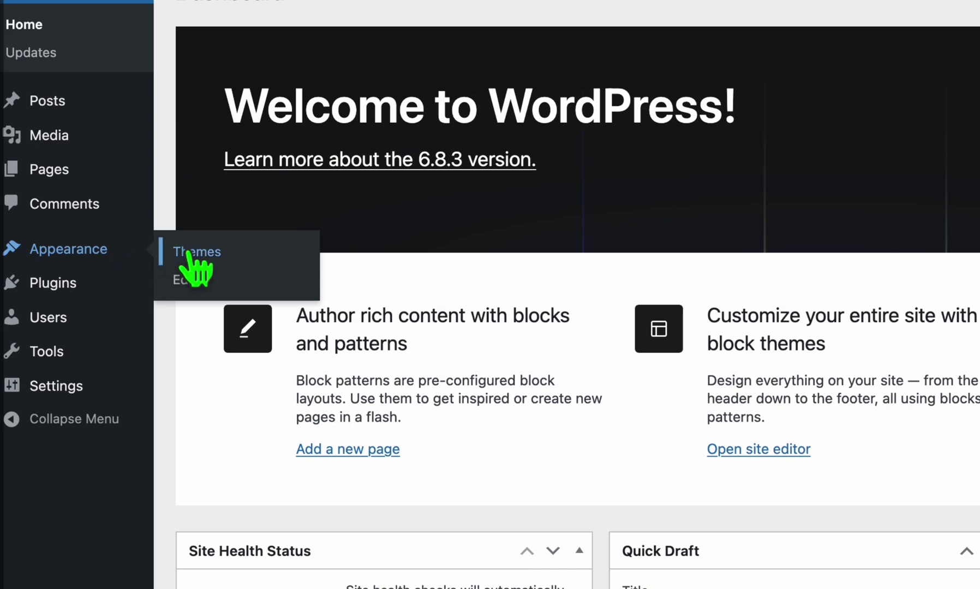
click(189, 255)
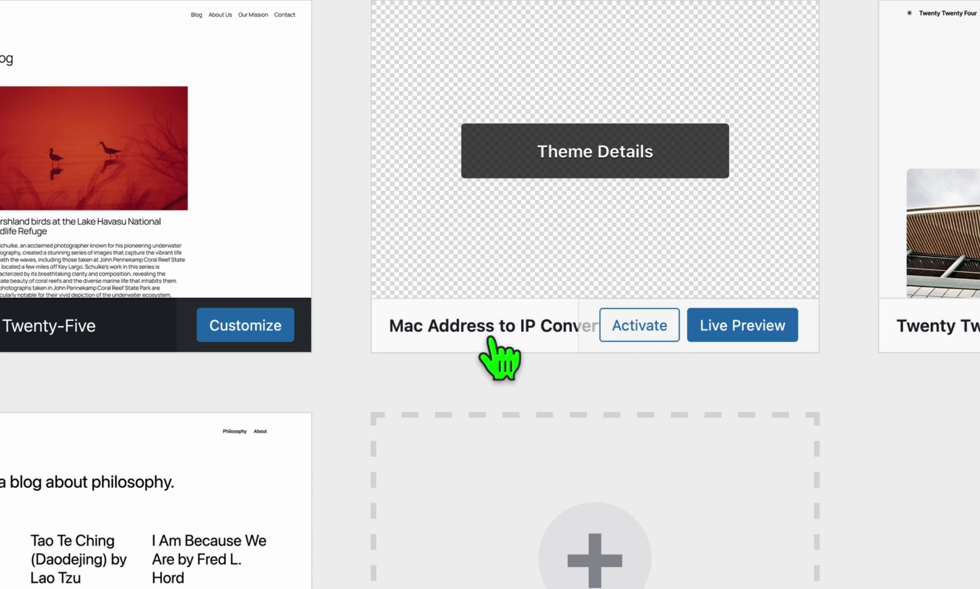
click(642, 331)
mouse_move(115, 61)
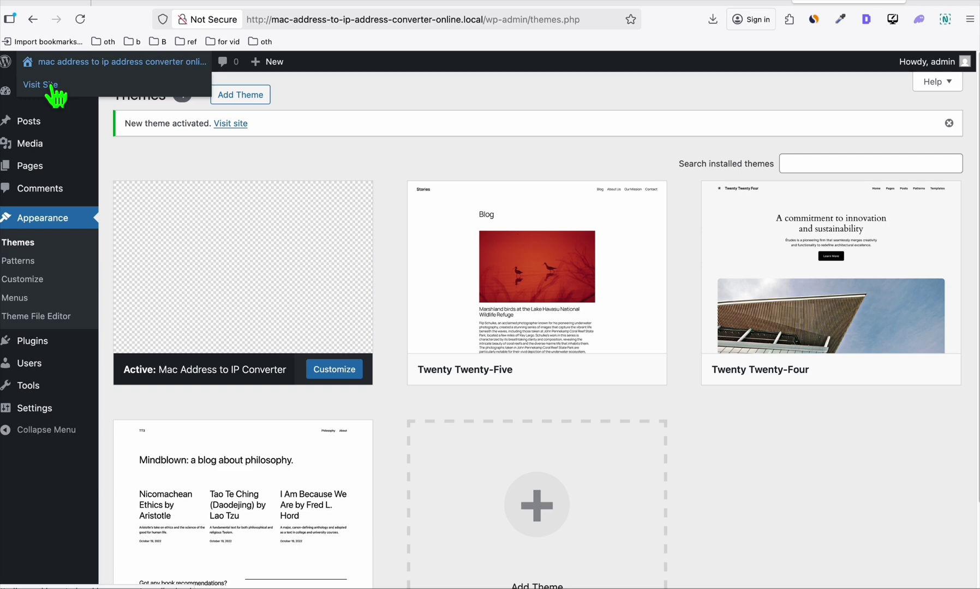
- Visit the live converter site and try the Convert button with an empty MAC address
click(51, 89)
scroll(533, 245, down, 1)
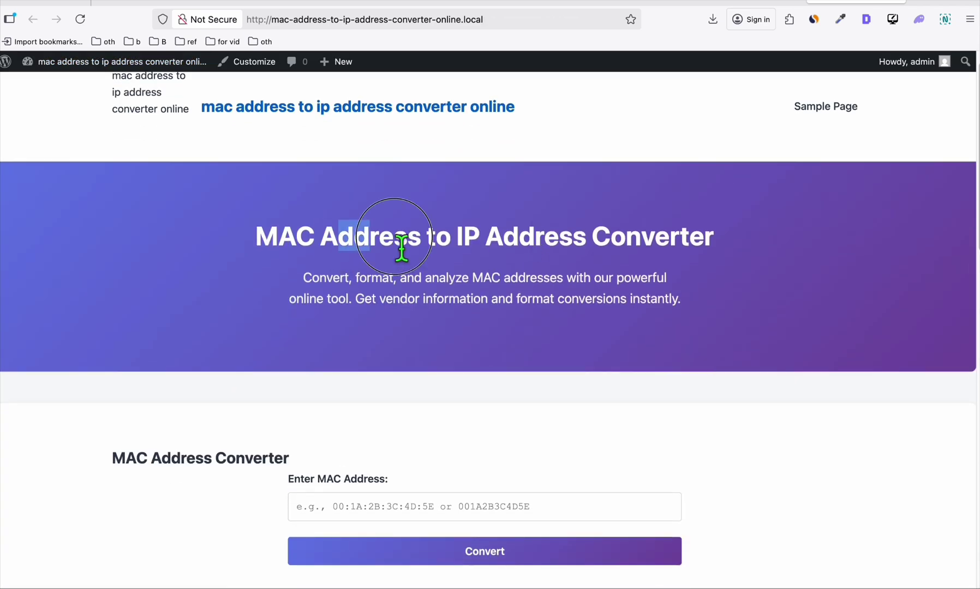
triple_click(534, 245)
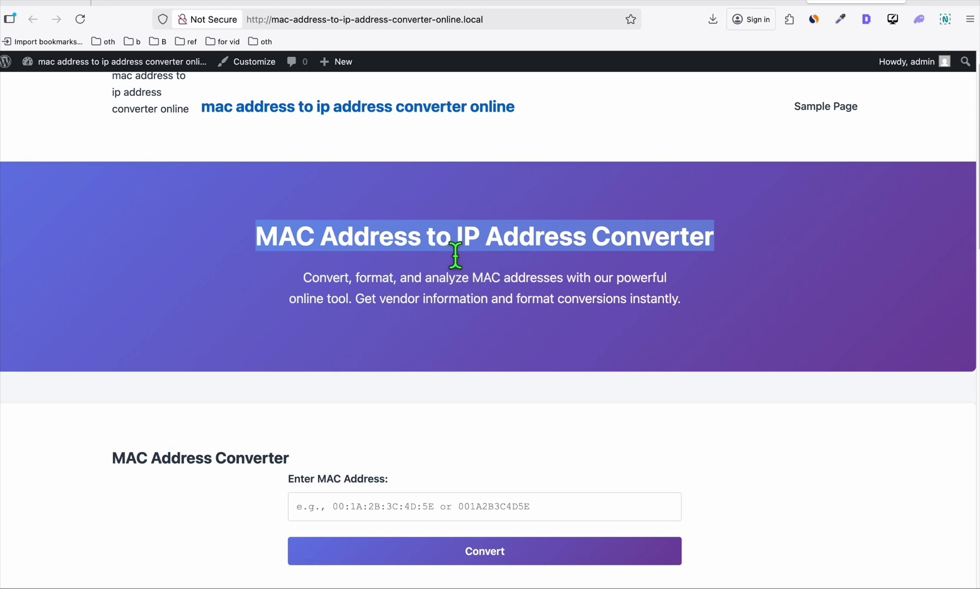
scroll(456, 255, down, 4)
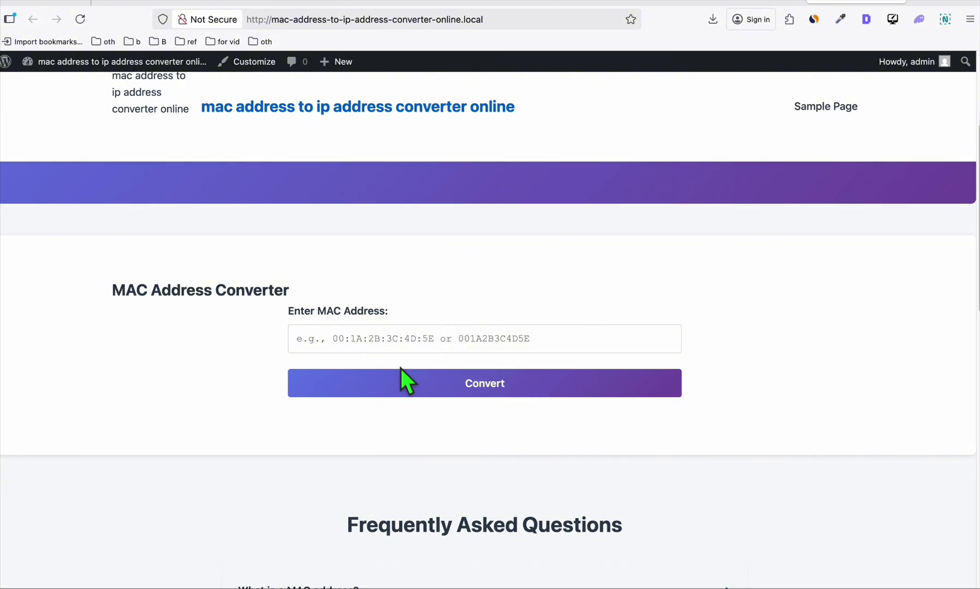
click(475, 392)
scroll(496, 348, down, 1)
scroll(500, 338, down, 5)
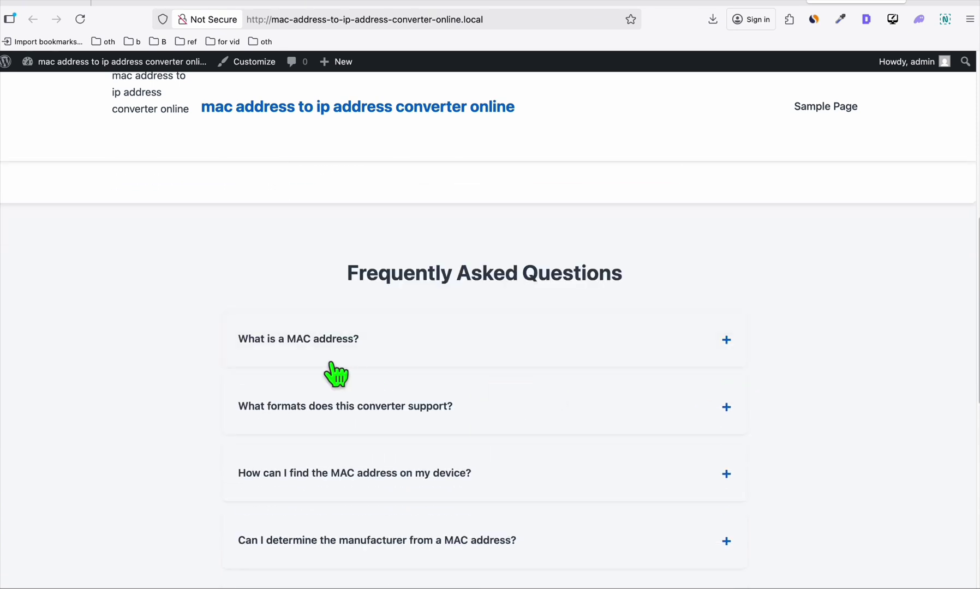
- Expand the FAQ answers on what a MAC address is, supported formats, and finding a device's MAC address
click(404, 275)
scroll(582, 283, down, 2)
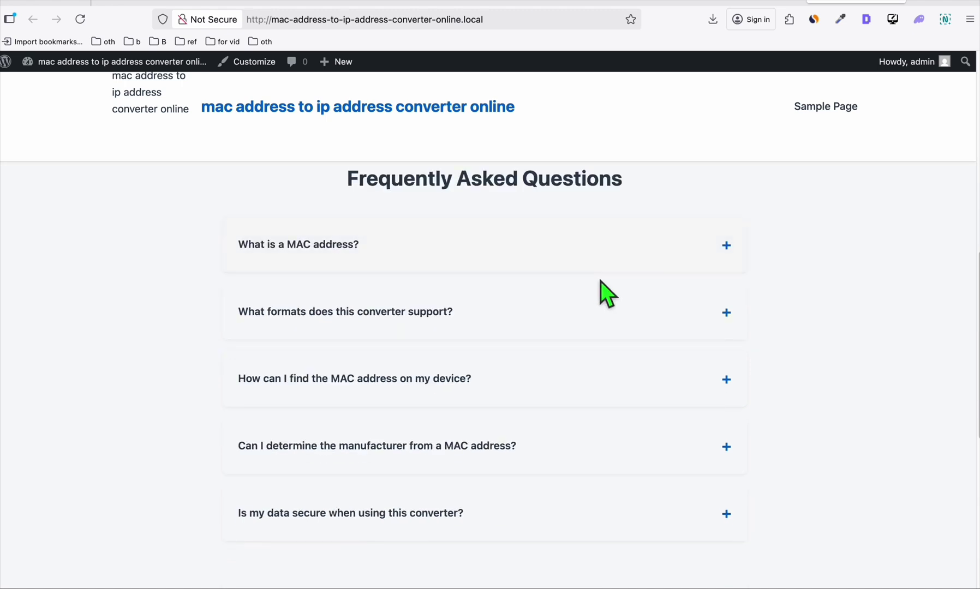
click(518, 273)
scroll(536, 322, down, 1)
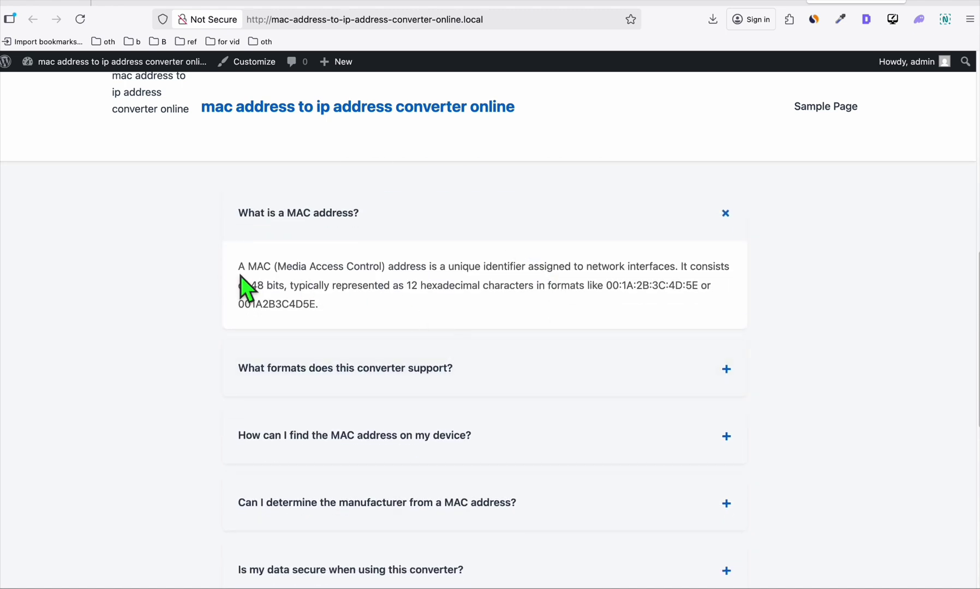
drag(238, 269, 350, 295)
click(352, 297)
scroll(356, 299, down, 1)
scroll(490, 302, down, 2)
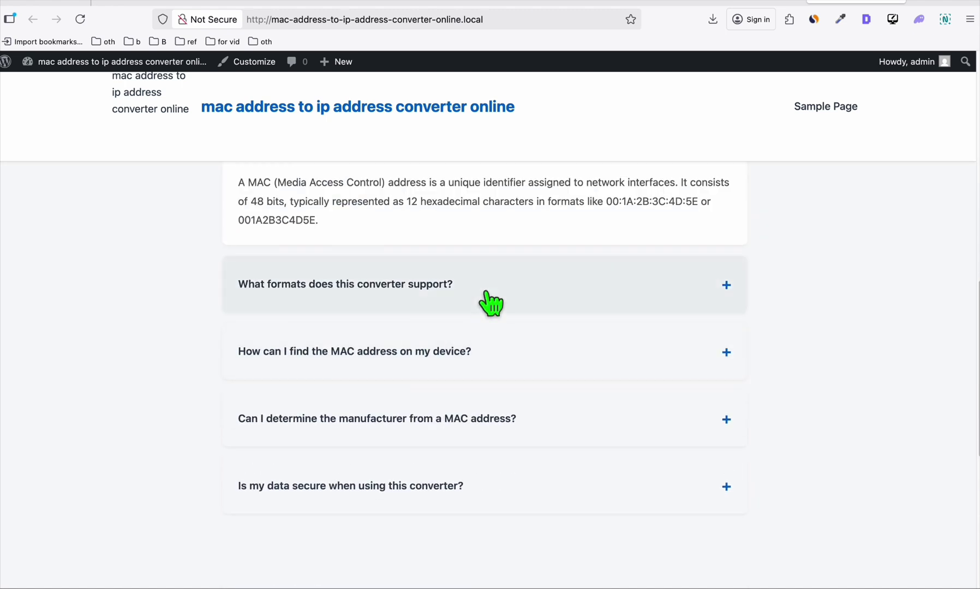
click(486, 293)
click(543, 373)
scroll(500, 290, down, 3)
scroll(543, 447, down, 2)
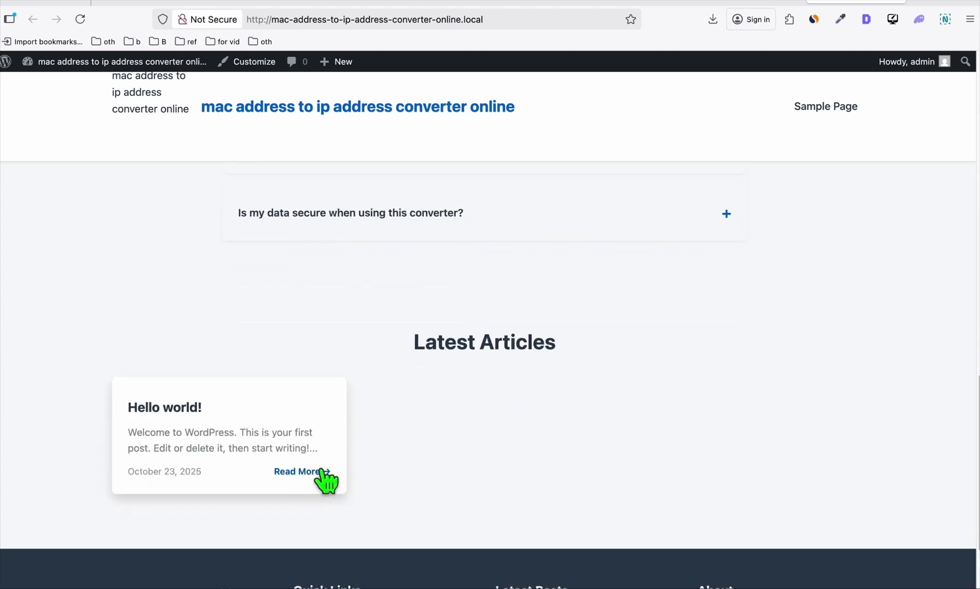
scroll(329, 467, up, 5)
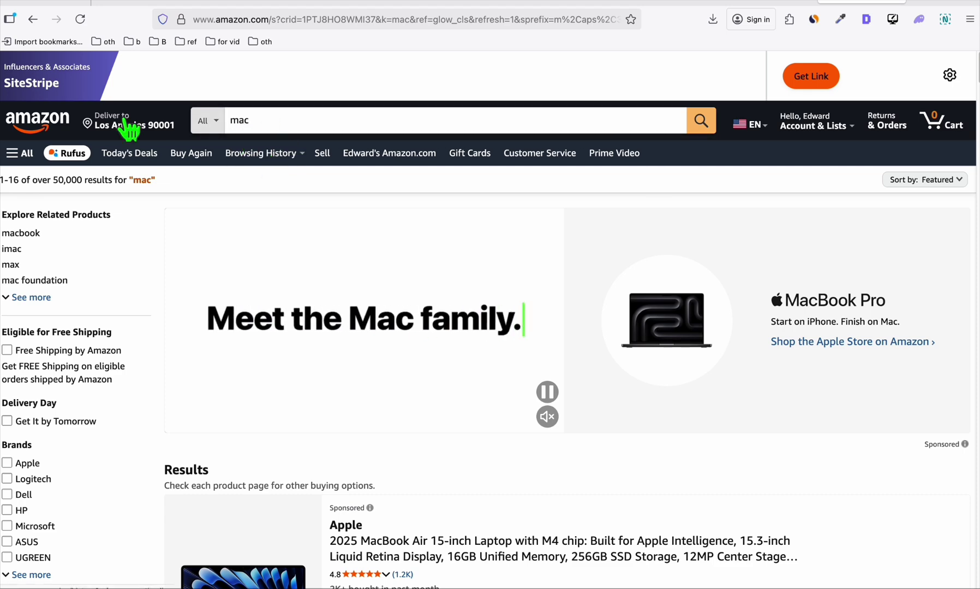
scroll(349, 196, down, 3)
scroll(364, 208, down, 2)
scroll(399, 245, down, 1)
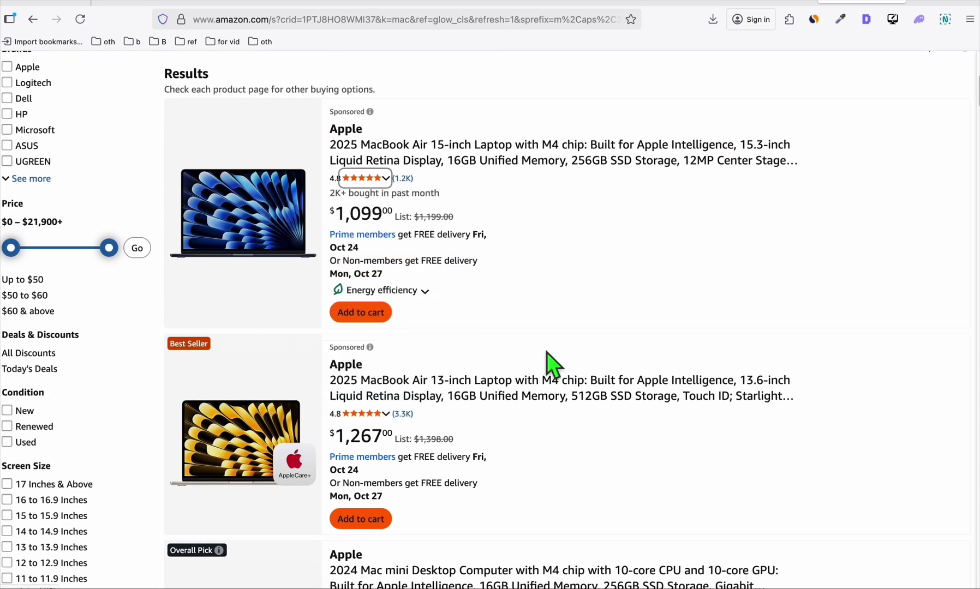
scroll(547, 352, down, 1)
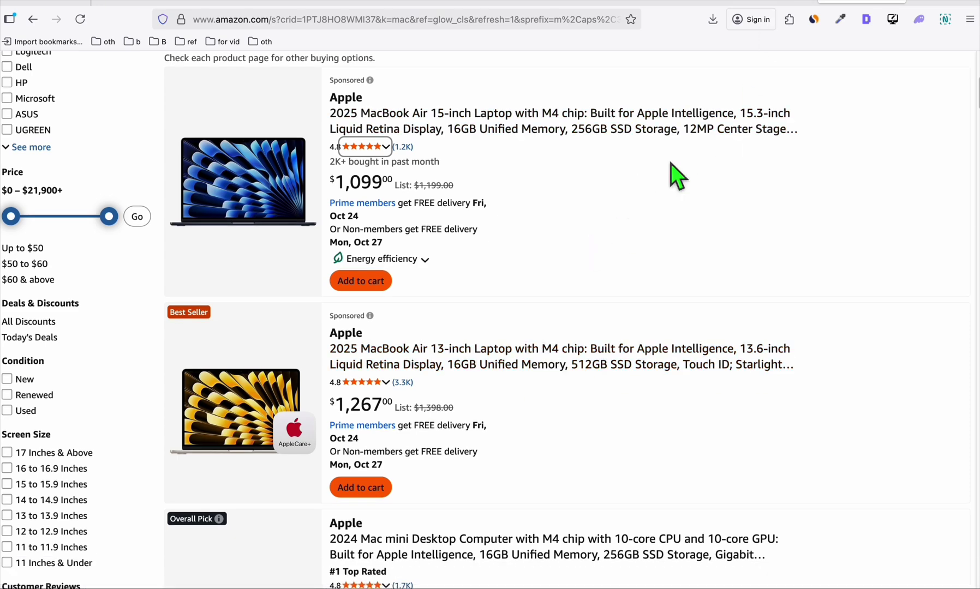
- Return from the Amazon 'mac' results to the converter site's front page
click(761, 0)
scroll(766, 221, up, 7)
scroll(764, 230, down, 1)
scroll(760, 247, down, 1)
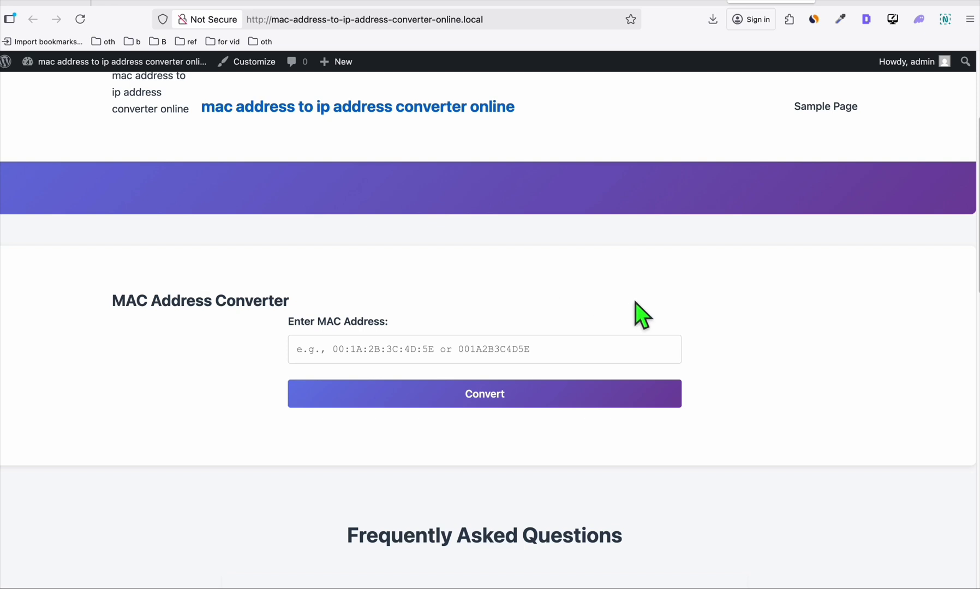
scroll(636, 303, down, 3)
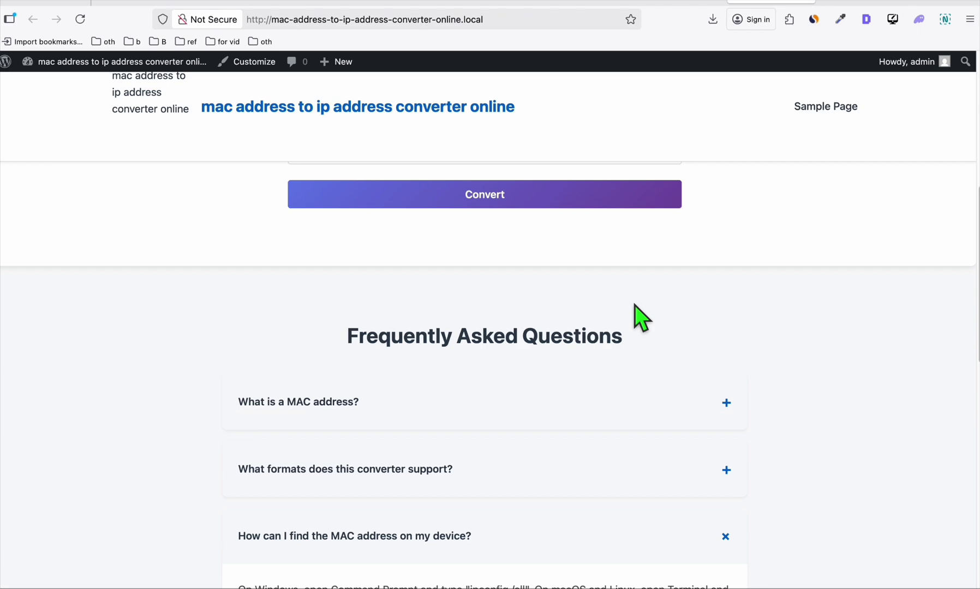
scroll(635, 304, up, 4)
scroll(386, 404, up, 2)
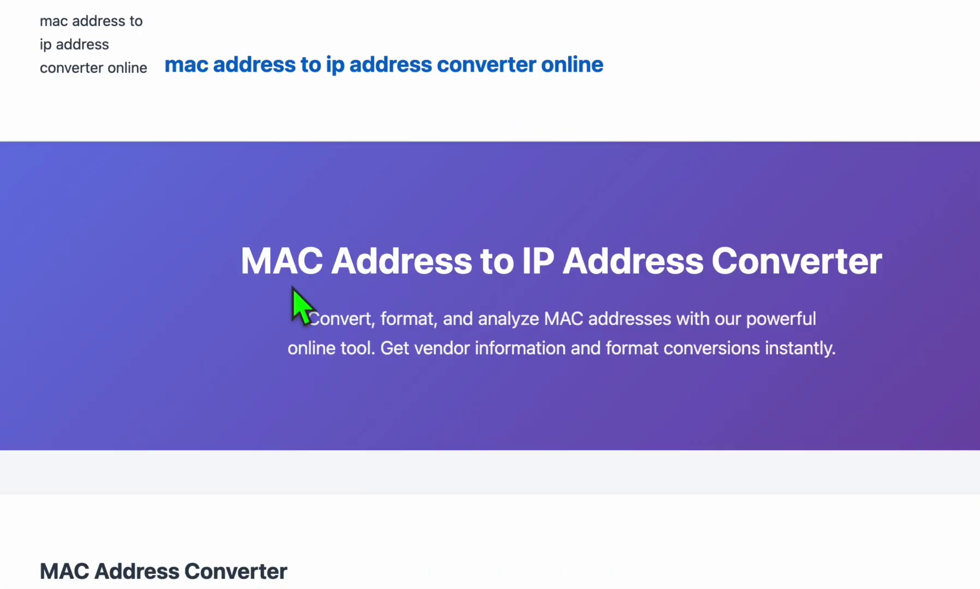
drag(291, 290, 881, 291)
click(878, 291)
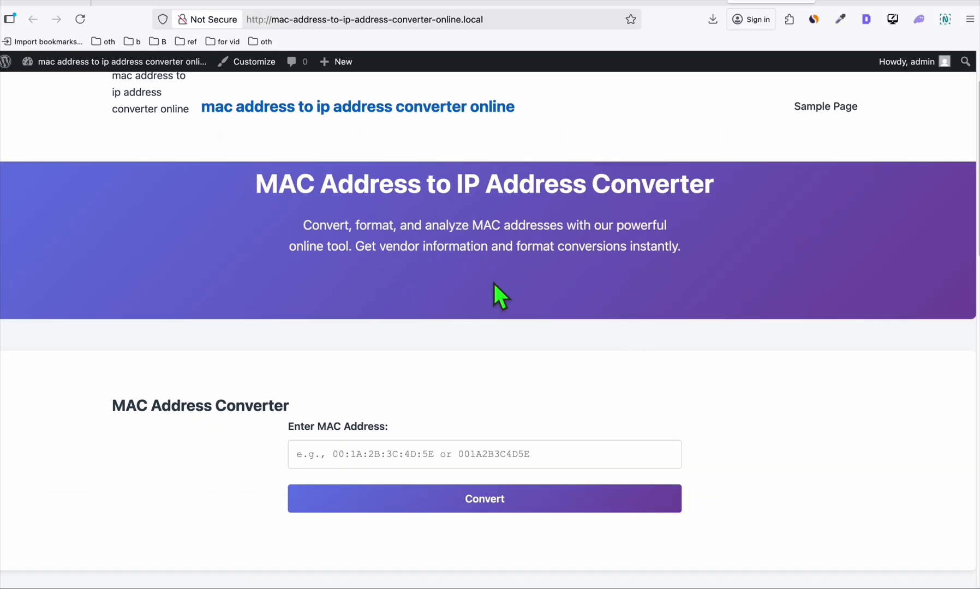
scroll(494, 285, down, 3)
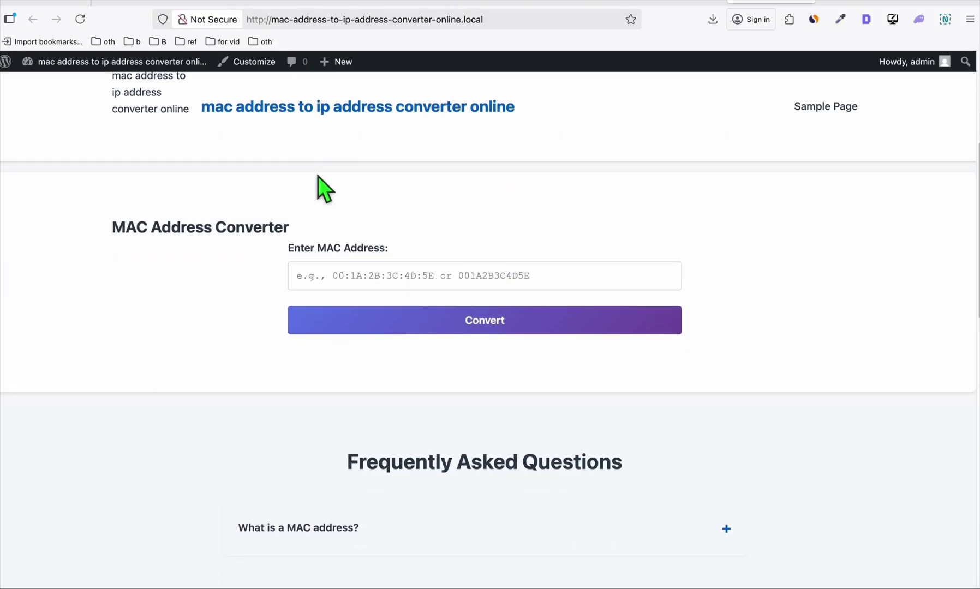
scroll(321, 184, down, 3)
scroll(325, 192, down, 2)
scroll(239, 439, down, 5)
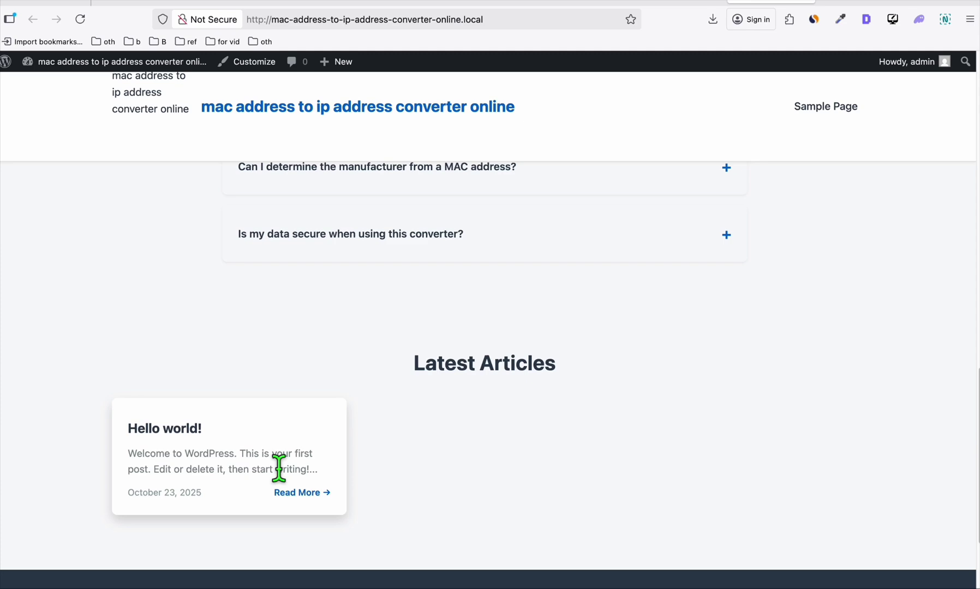
scroll(279, 468, up, 10)
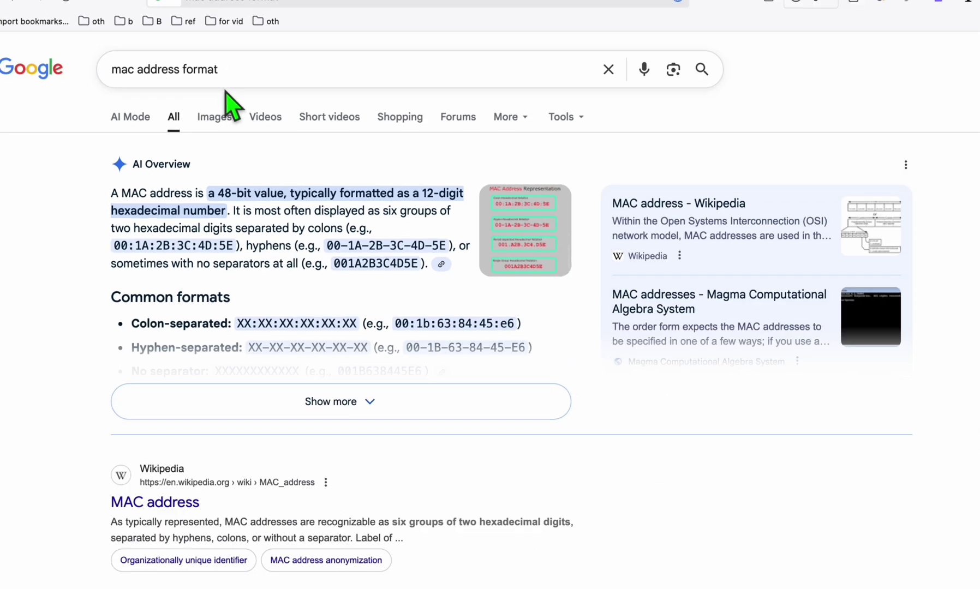
scroll(225, 95, down, 5)
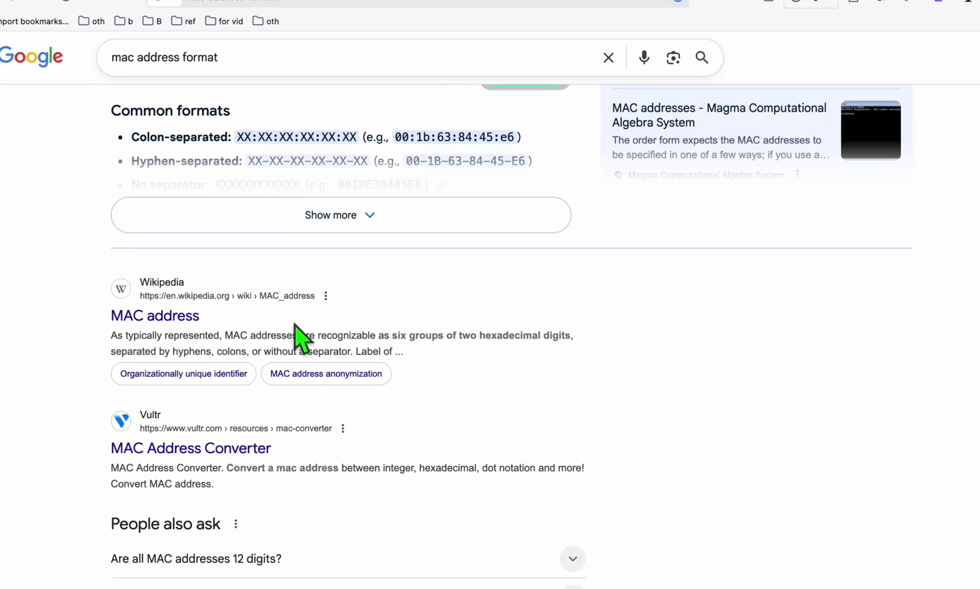
- Expand the Google AI overview, then copy the converter site's hero heading
click(404, 218)
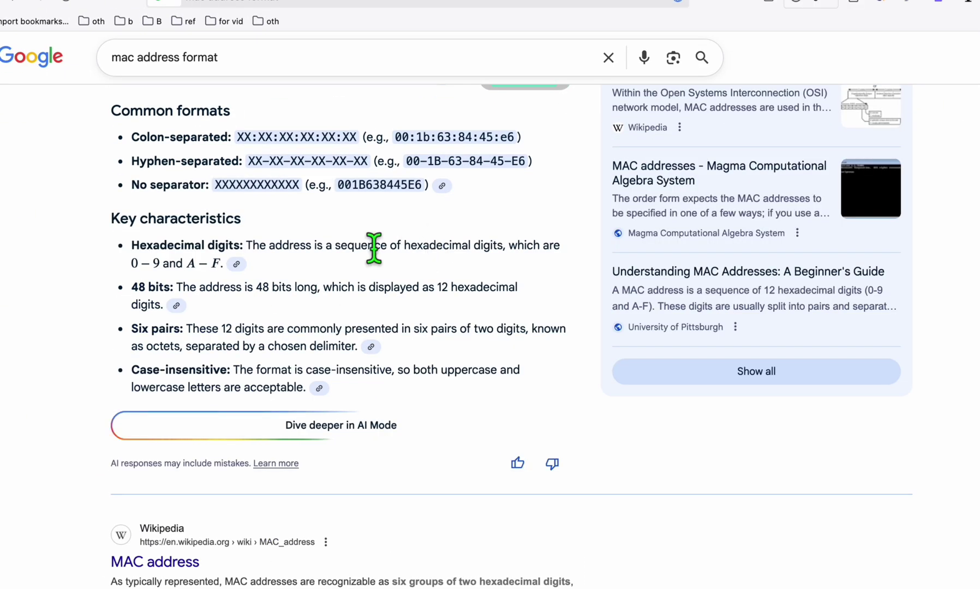
scroll(324, 314, down, 1)
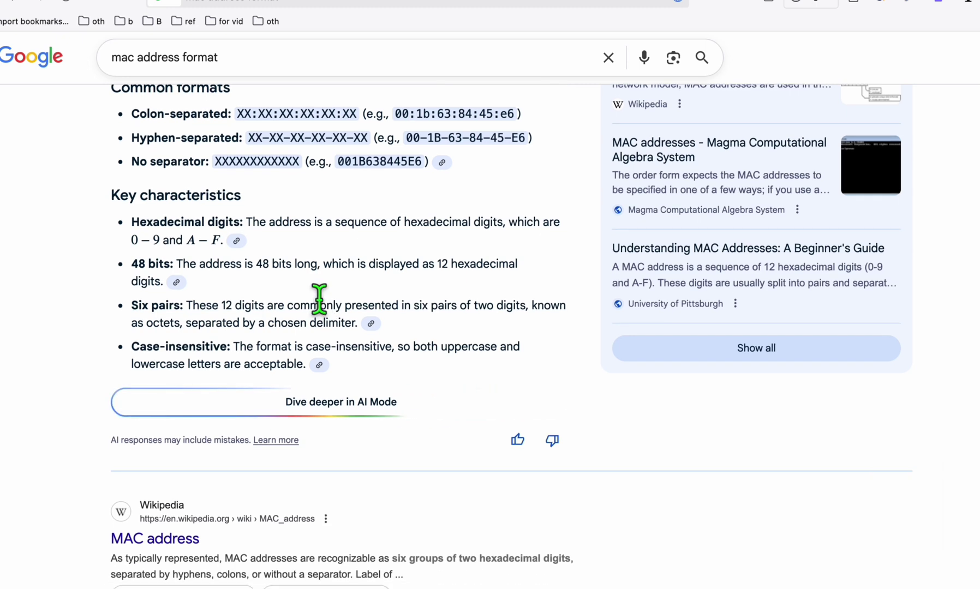
scroll(324, 313, down, 3)
scroll(324, 314, down, 3)
scroll(328, 317, down, 3)
scroll(328, 317, down, 3)
scroll(329, 320, down, 3)
scroll(337, 327, down, 2)
scroll(464, 376, down, 2)
click(717, 2)
scroll(518, 256, down, 3)
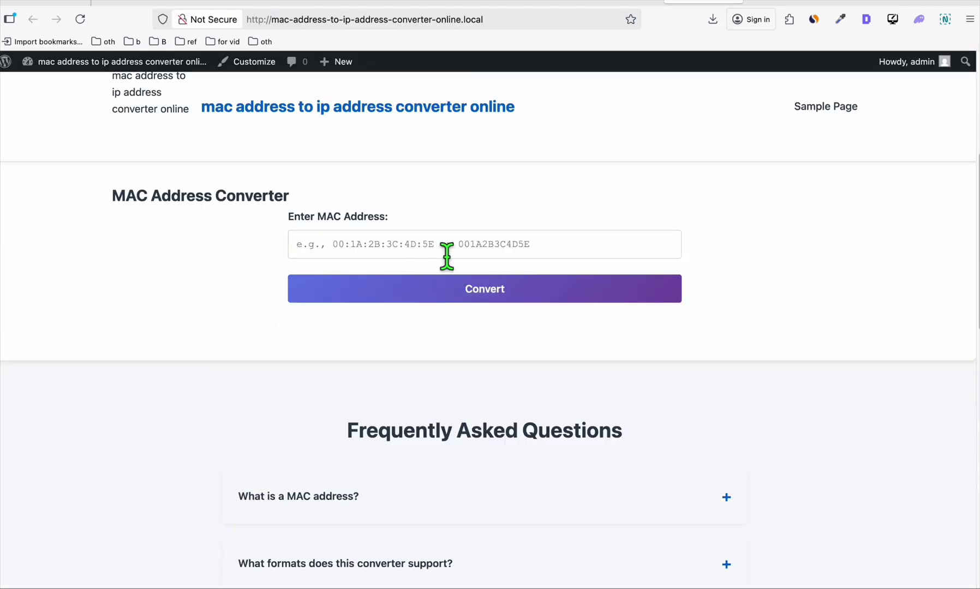
scroll(449, 255, up, 4)
drag(481, 244, 745, 275)
key(ctrl+c)
- Paste 'MAC Address to IP Address Converter' into the Google search box as a query
click(857, 3)
click(273, 98)
key(ctrl+v)
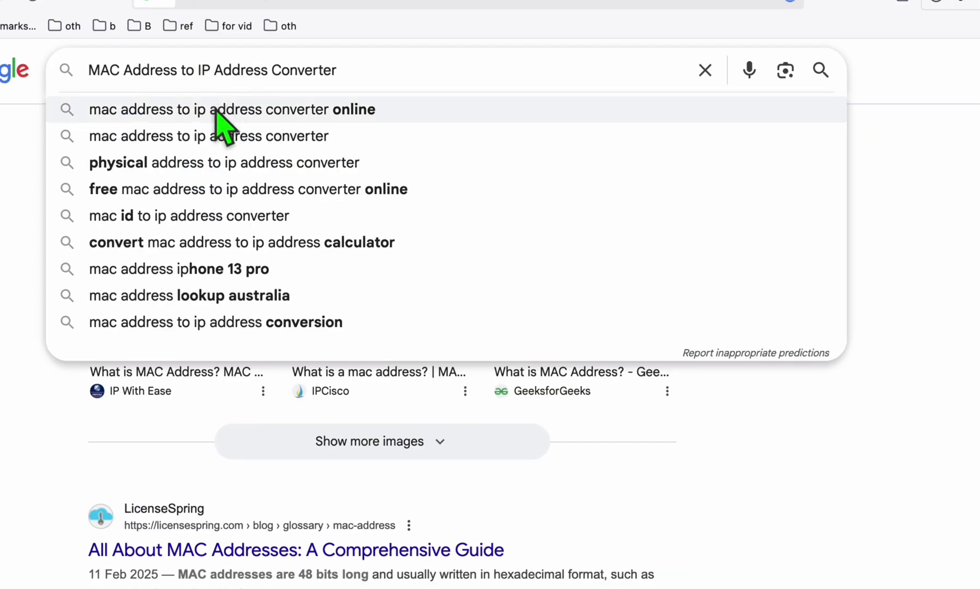
- Search Google for 'mac address to ip address converter online', then return to the local converter site
click(135, 117)
scroll(180, 223, up, 2)
scroll(230, 291, down, 1)
scroll(252, 310, down, 3)
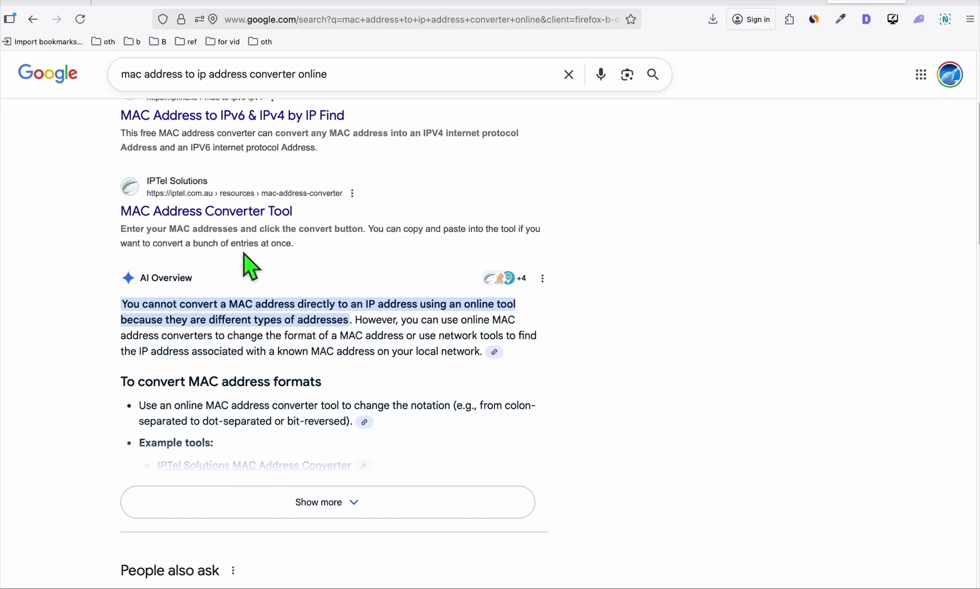
scroll(245, 253, down, 3)
scroll(264, 267, down, 2)
scroll(265, 280, down, 1)
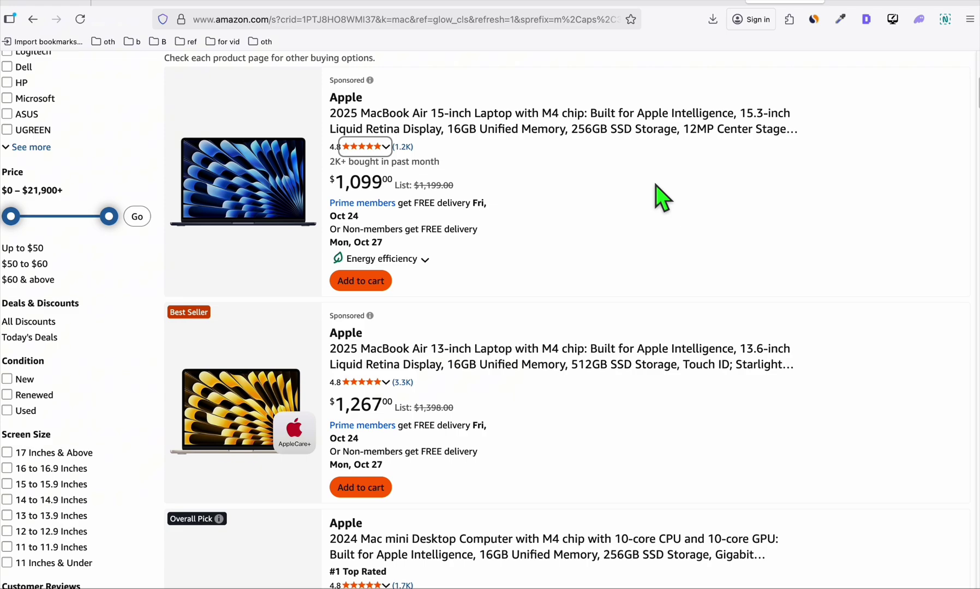
scroll(655, 185, down, 2)
scroll(656, 185, down, 3)
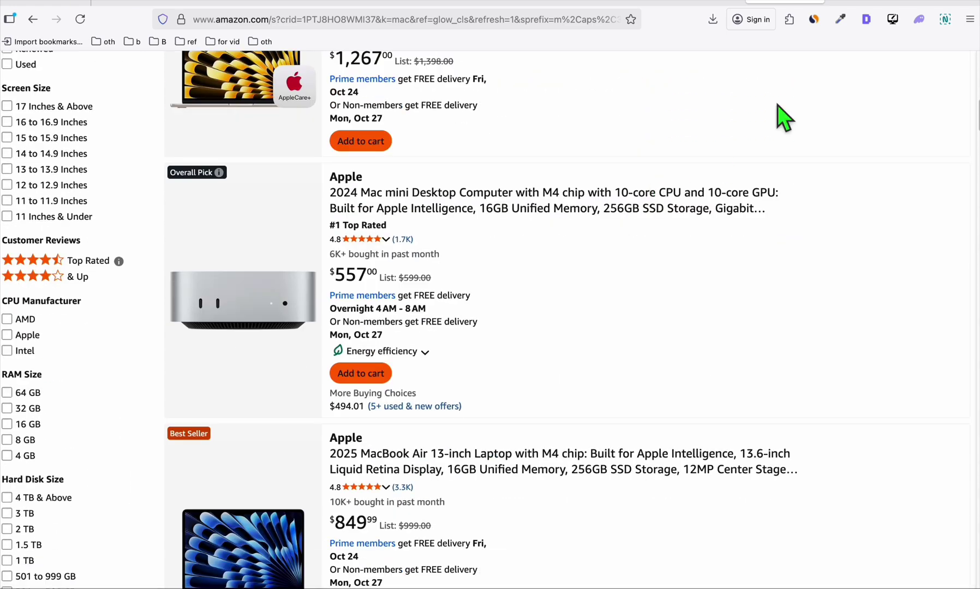
scroll(671, 271, down, 3)
scroll(435, 291, down, 2)
scroll(435, 291, down, 1)
scroll(445, 306, down, 3)
scroll(629, 189, down, 2)
click(695, 4)
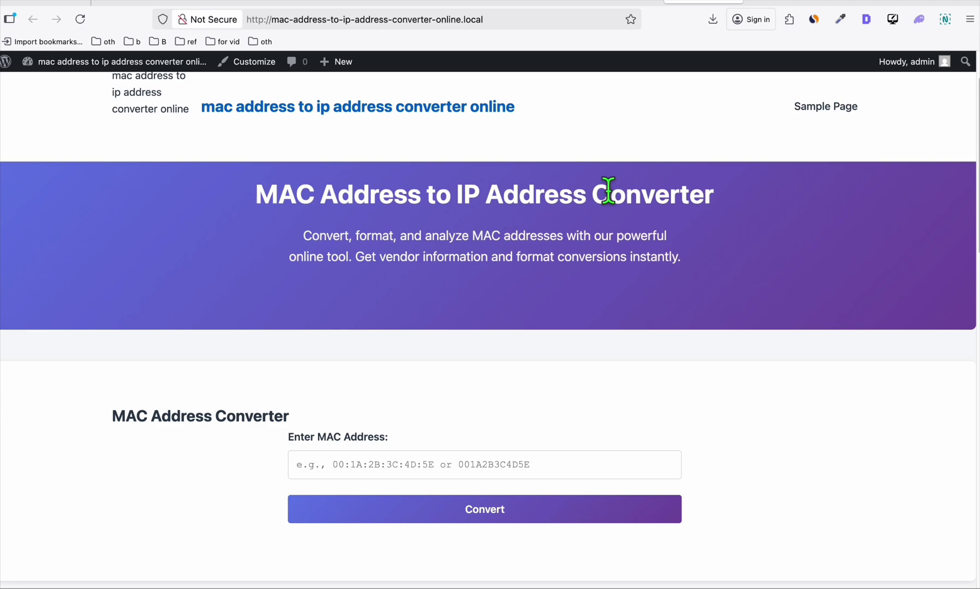
- Switch to the Hostinger hPanel hosting dashboard
click(866, 3)
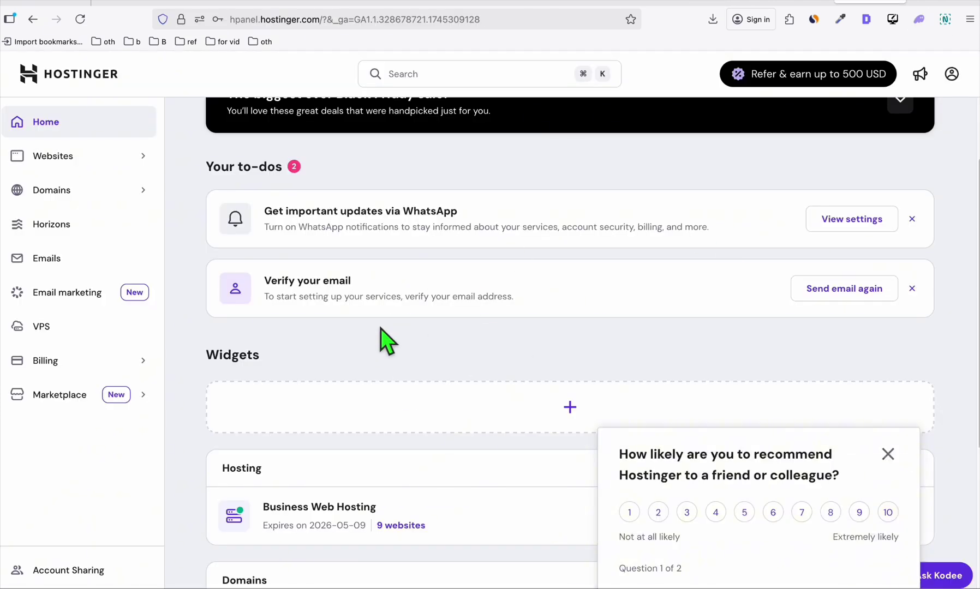
- Show Hostinger's list of hosted websites and dismiss the recommendation survey and Black Friday banner
click(46, 173)
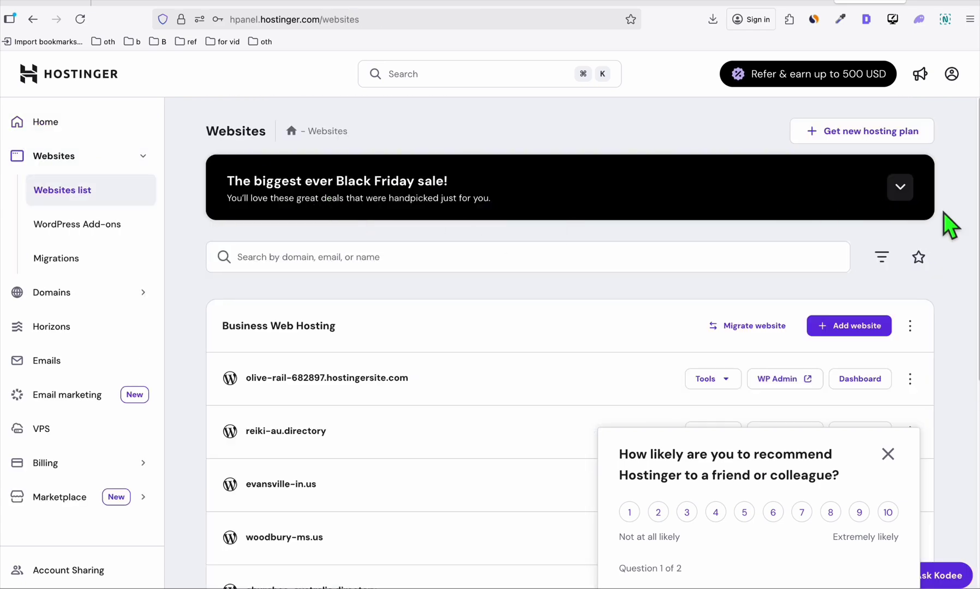
click(901, 188)
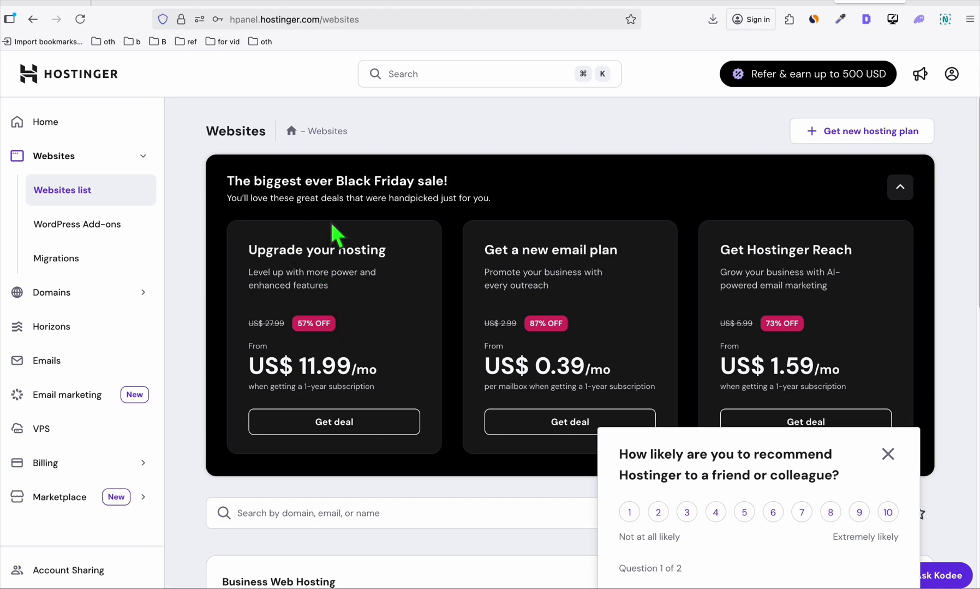
click(888, 455)
click(901, 188)
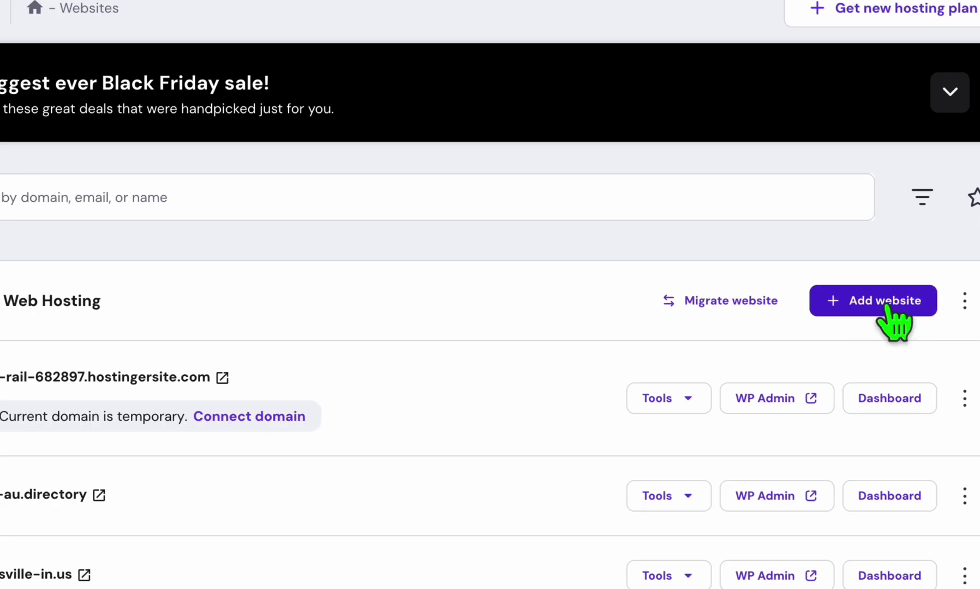
- Look at the Add website options and close them again
click(887, 304)
click(451, 273)
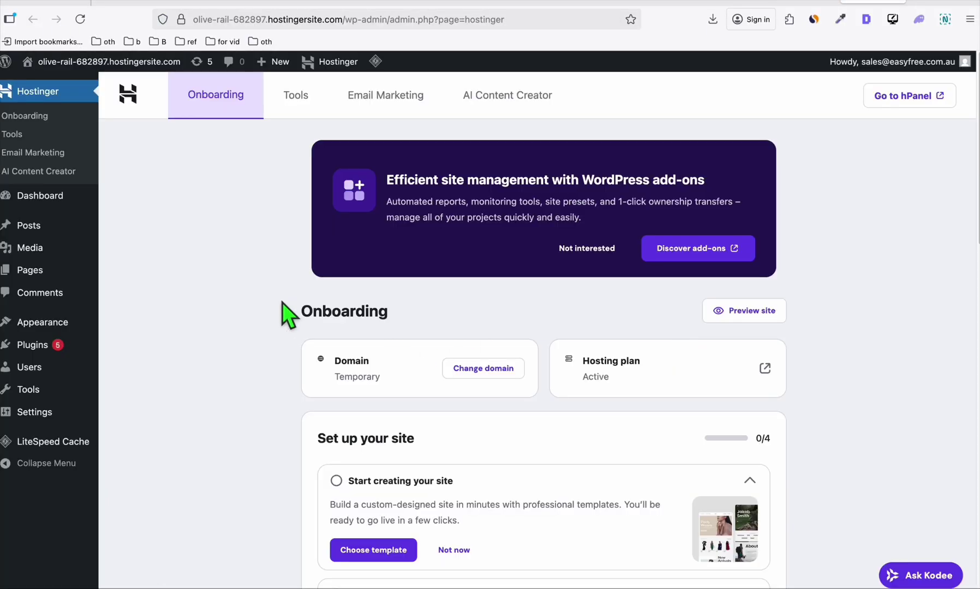
mouse_move(42, 323)
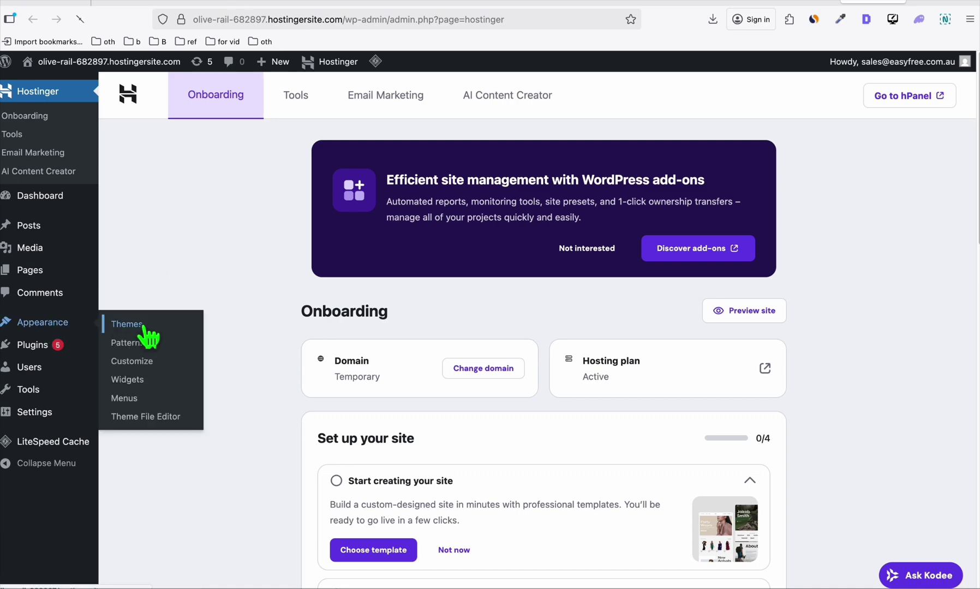
- Reach the hosted site's Add Themes upload form for installing a theme .zip
click(150, 329)
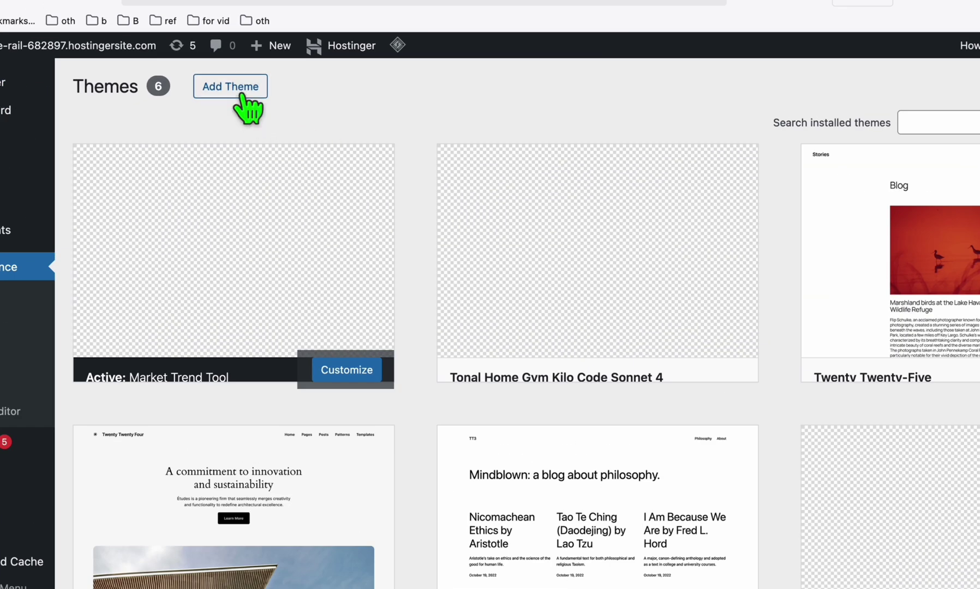
click(238, 91)
click(226, 85)
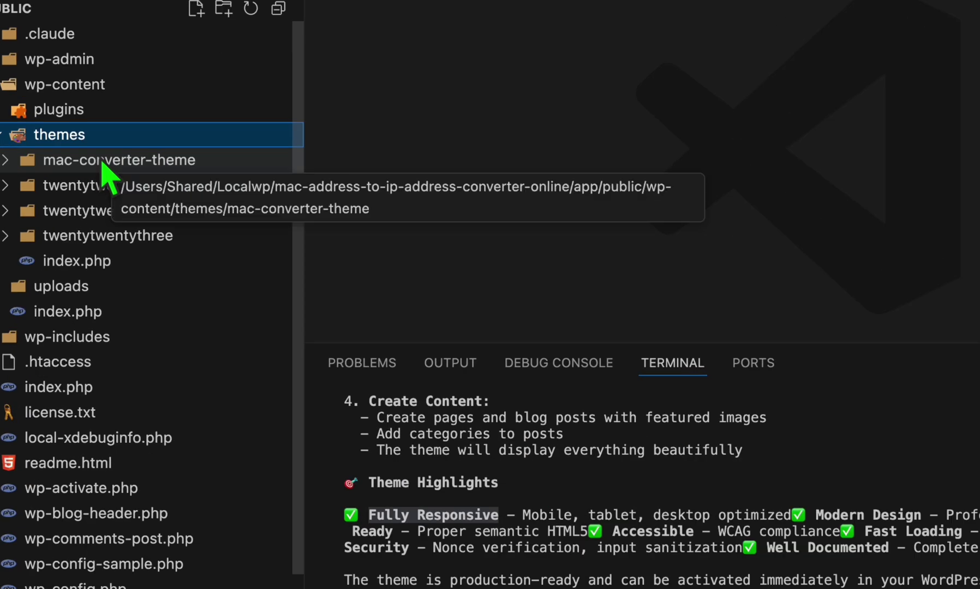
- Reveal the themes folder in Finder and compress mac-converter-theme into a zip
right_click(102, 153)
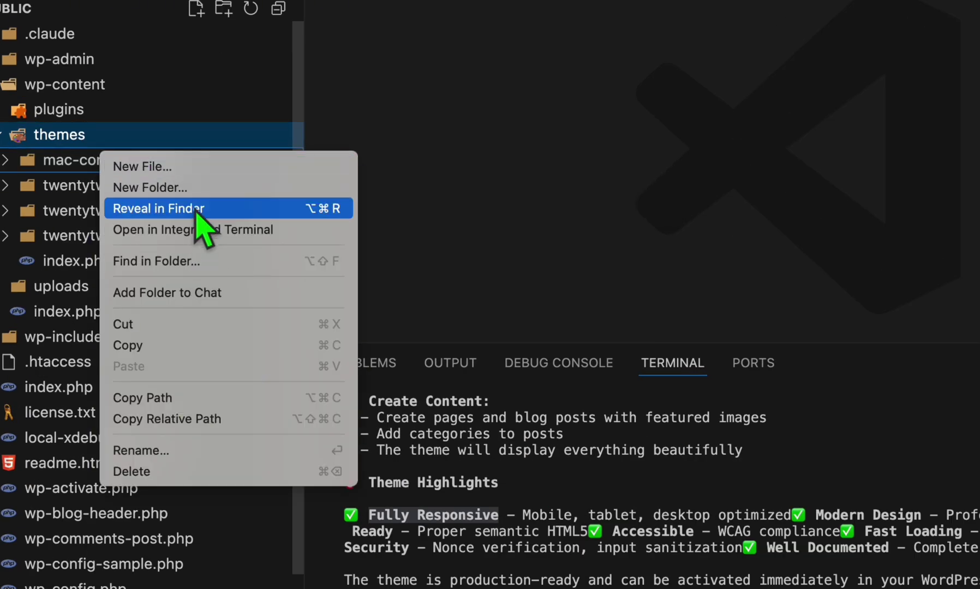
click(138, 217)
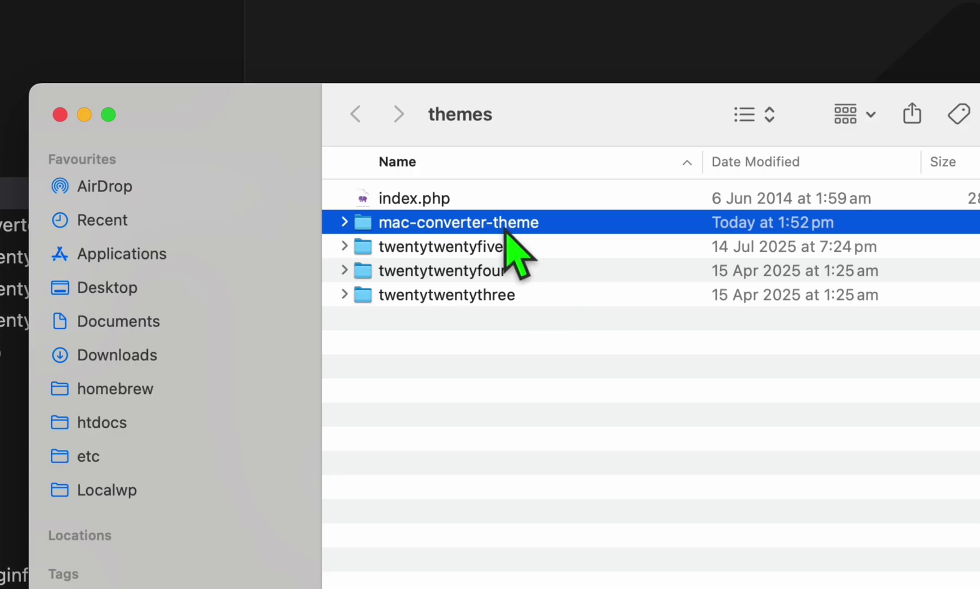
right_click(508, 222)
click(612, 380)
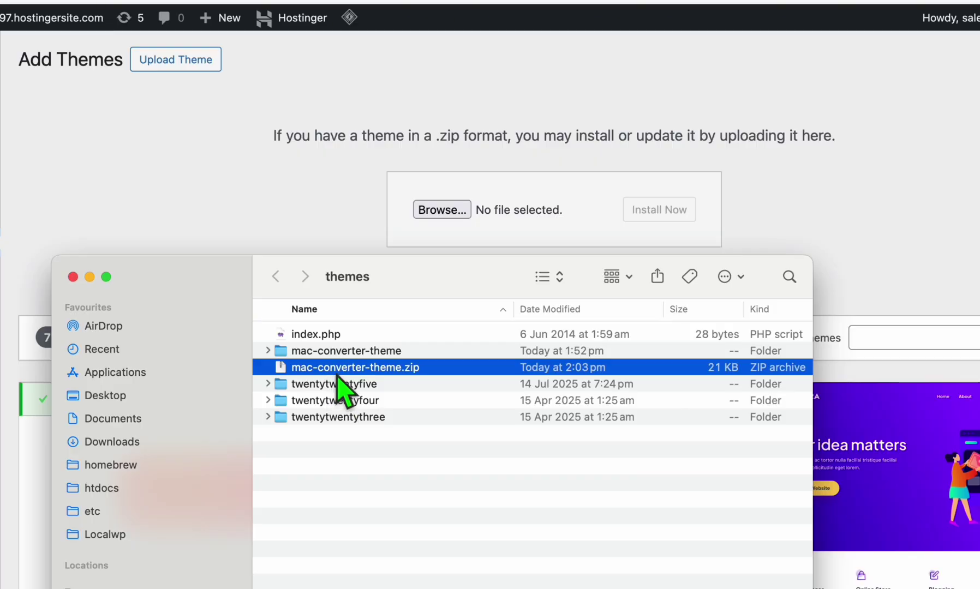
- Upload mac-converter-theme.zip to the WordPress theme form and install it
mouse_move(341, 373)
mouse_down()
mouse_move(385, 348)
mouse_move(516, 230)
mouse_up()
click(554, 234)
click(673, 204)
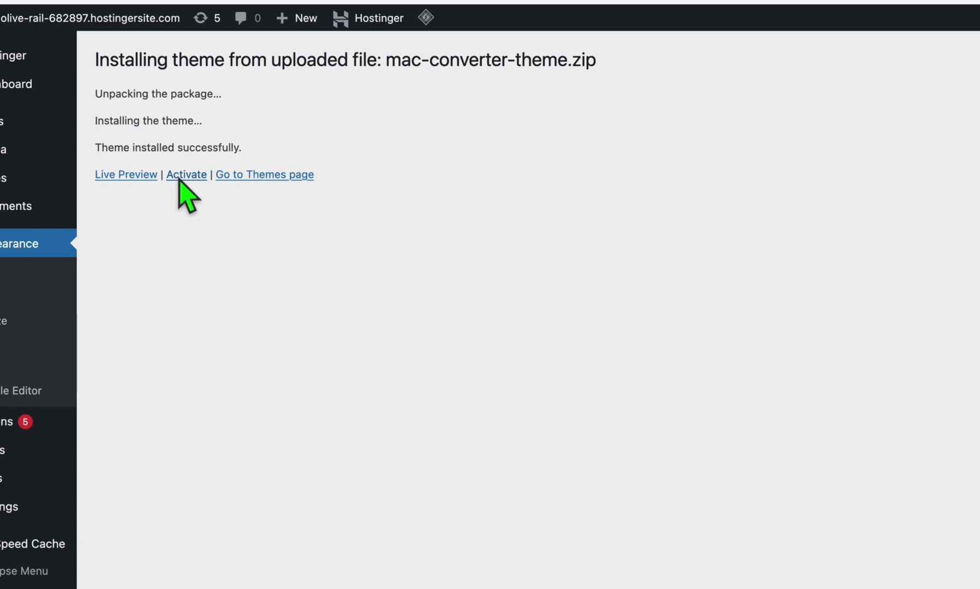
- Activate the Mac Address to IP Converter theme and view the live hosted converter page
click(184, 175)
mouse_move(115, 56)
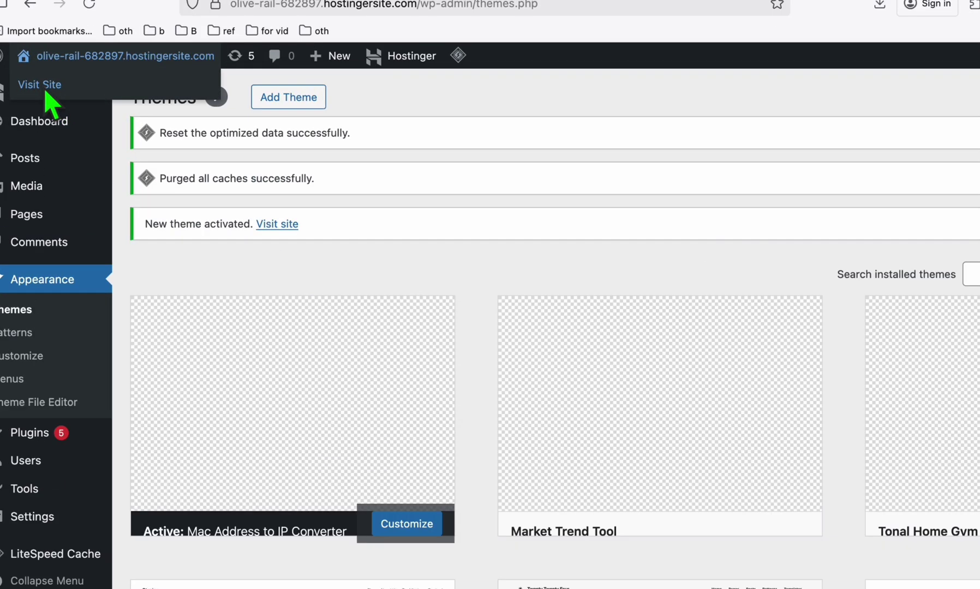
click(40, 84)
drag(256, 268, 516, 290)
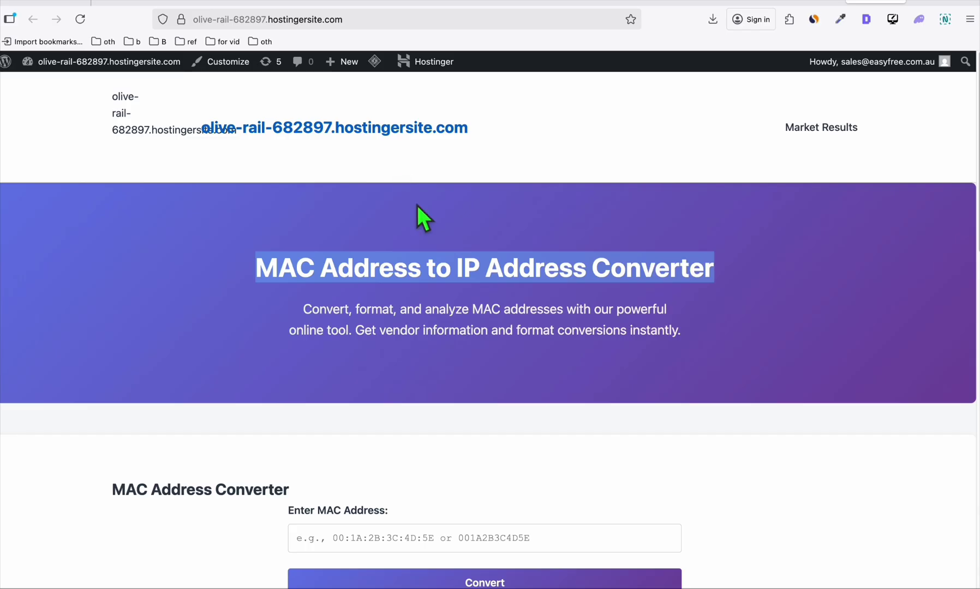
scroll(458, 220, down, 3)
scroll(465, 225, up, 3)
- Look over the live site's heading and Latest Articles, then bring the VS Code window forward
click(267, 265)
drag(266, 265, 469, 280)
click(483, 283)
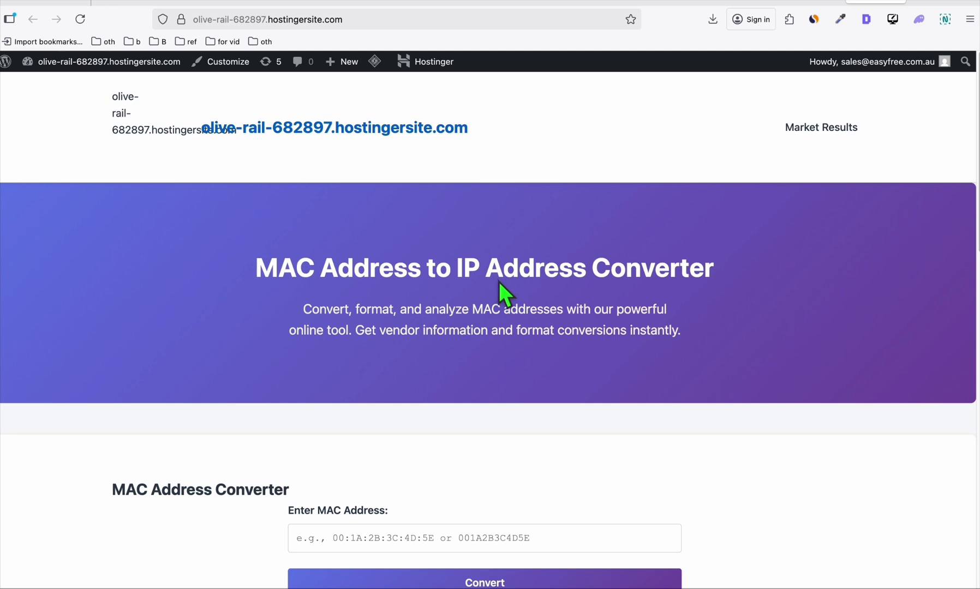
scroll(498, 281, down, 15)
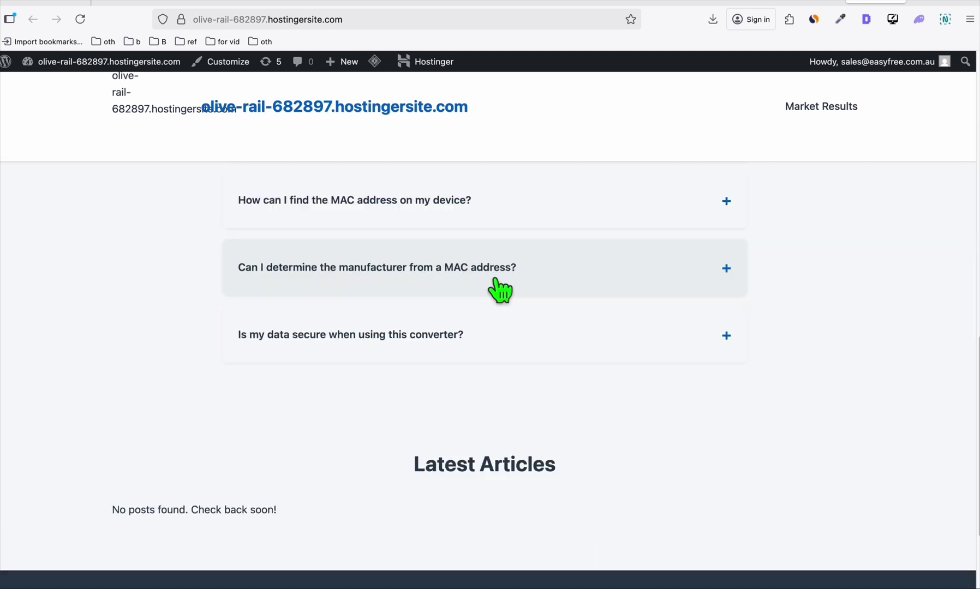
scroll(498, 289, down, 2)
drag(265, 368, 129, 368)
click(291, 372)
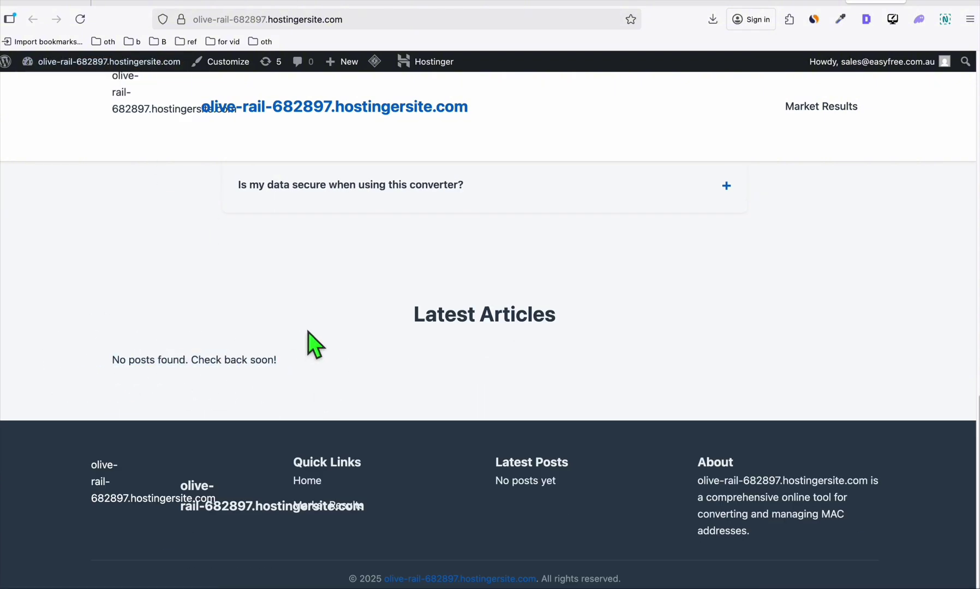
scroll(307, 332, up, 5)
scroll(311, 337, down, 2)
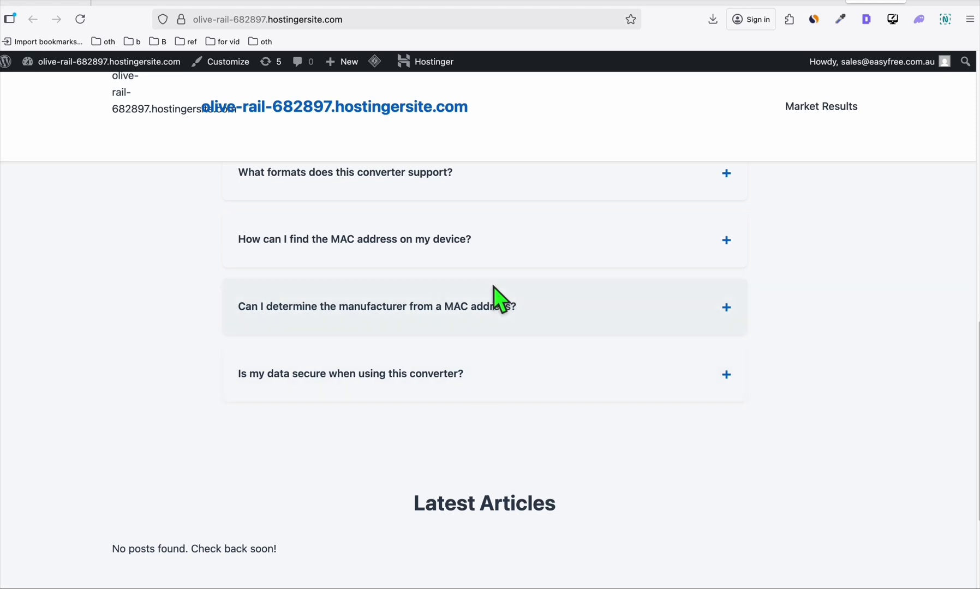
scroll(493, 288, up, 5)
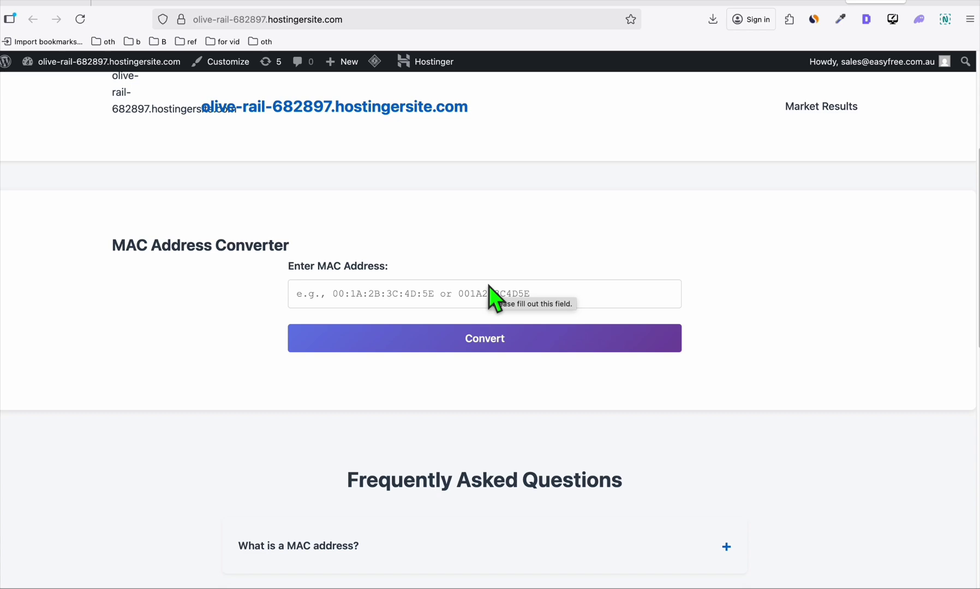
key(super+Tab)
- Run /cost in the Claude session to show the $0.2528 total spend
click(365, 557)
text(/cost)
key(Return)
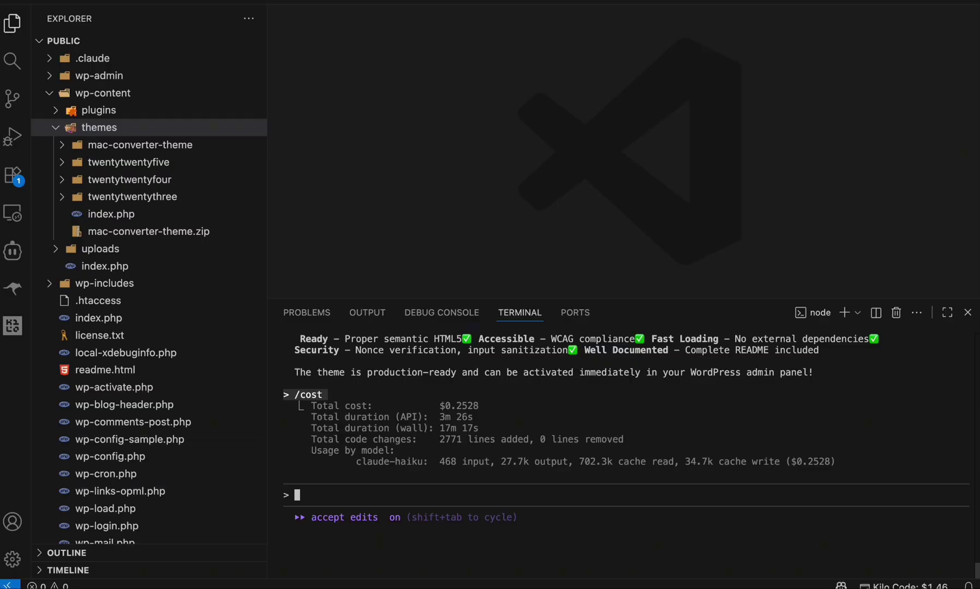